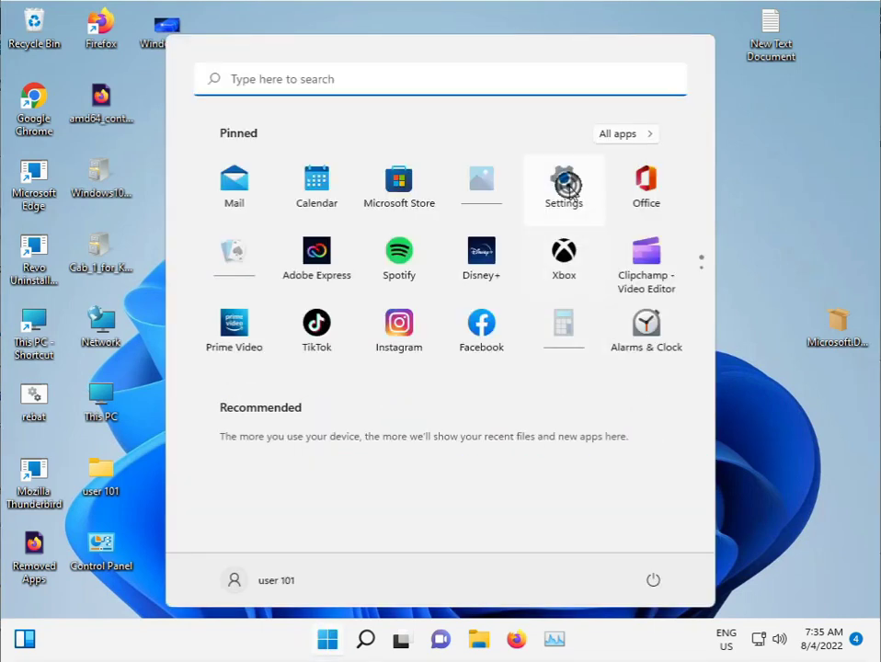
Go to Settings > System > Troubleshoot > Other troubleshooters
{"action": "left_click", "coordinate": [566, 184]}
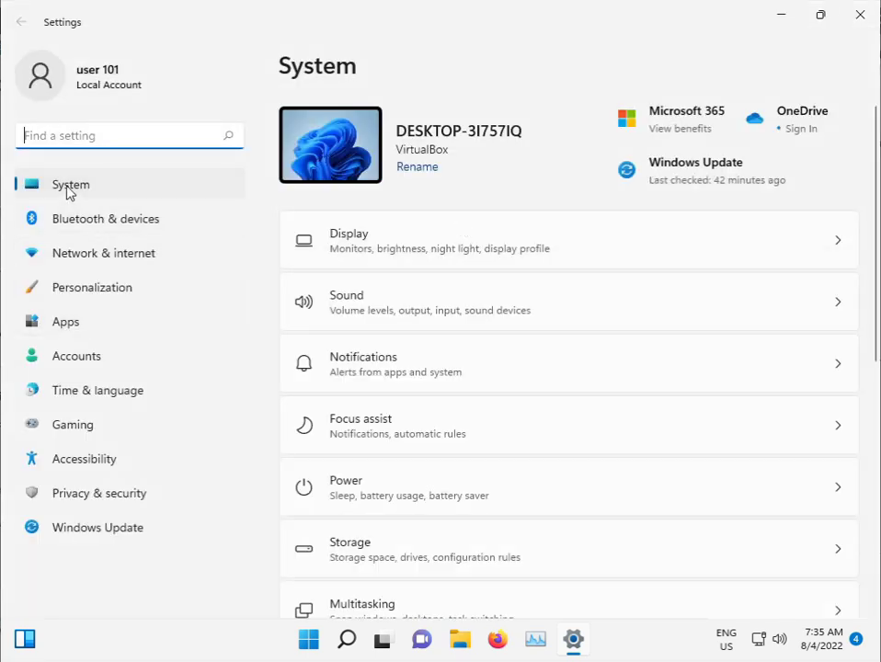
{"action": "scroll", "coordinate": [433, 414], "scroll_direction": "down", "scroll_amount": 1}
{"action": "scroll", "coordinate": [430, 451], "scroll_direction": "down", "scroll_amount": 2}
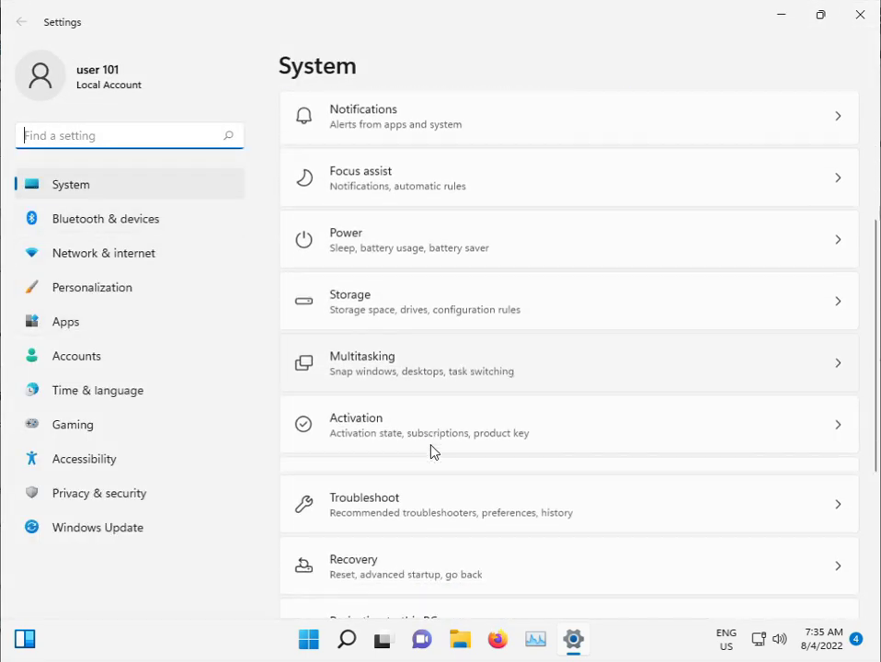
{"action": "scroll", "coordinate": [429, 451], "scroll_direction": "down", "scroll_amount": 2}
{"action": "left_click", "coordinate": [386, 354]}
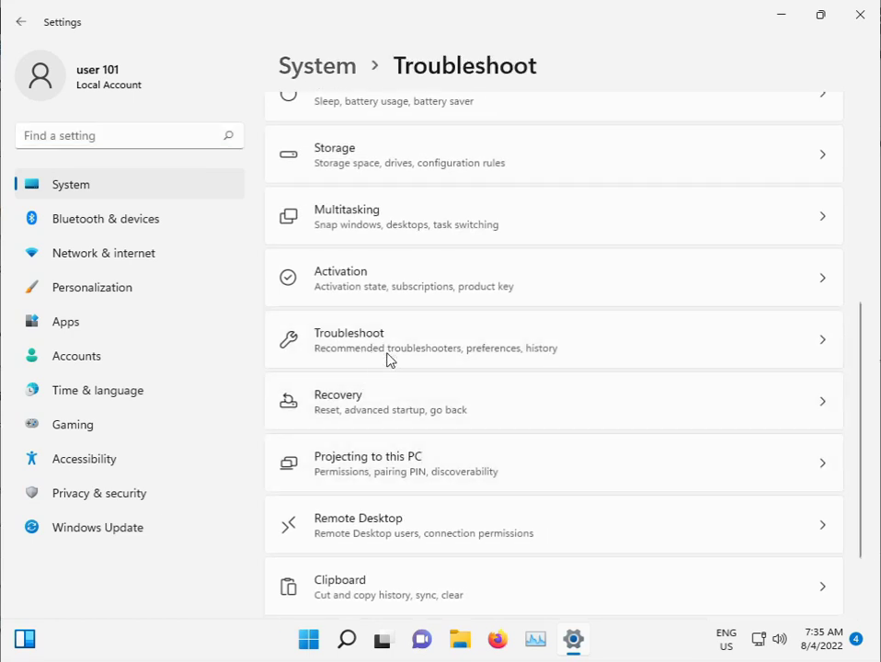
{"action": "left_click", "coordinate": [492, 281]}
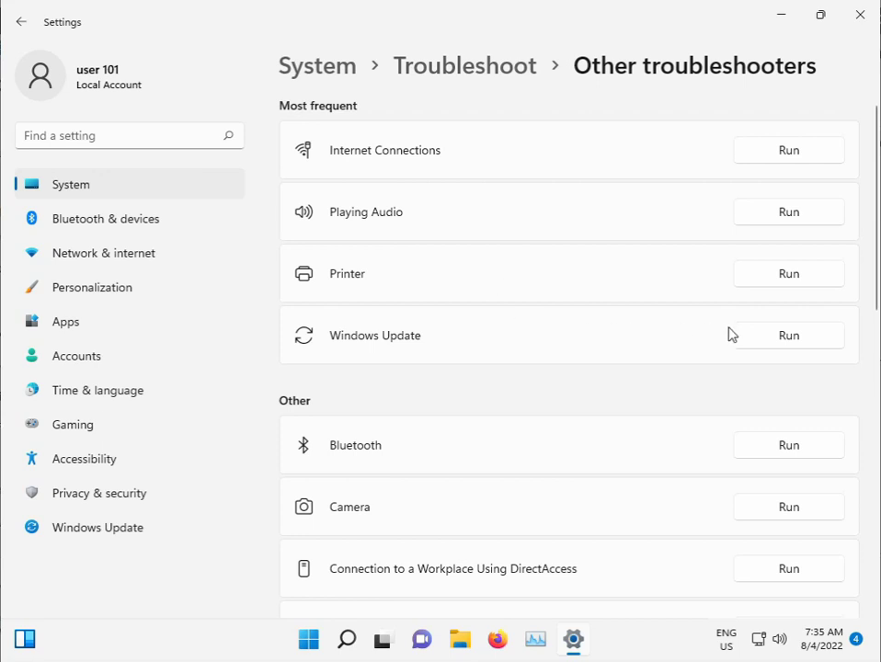
Run the Windows Update troubleshooter, close Settings, and open the Run dialog
{"action": "left_click", "coordinate": [764, 336]}
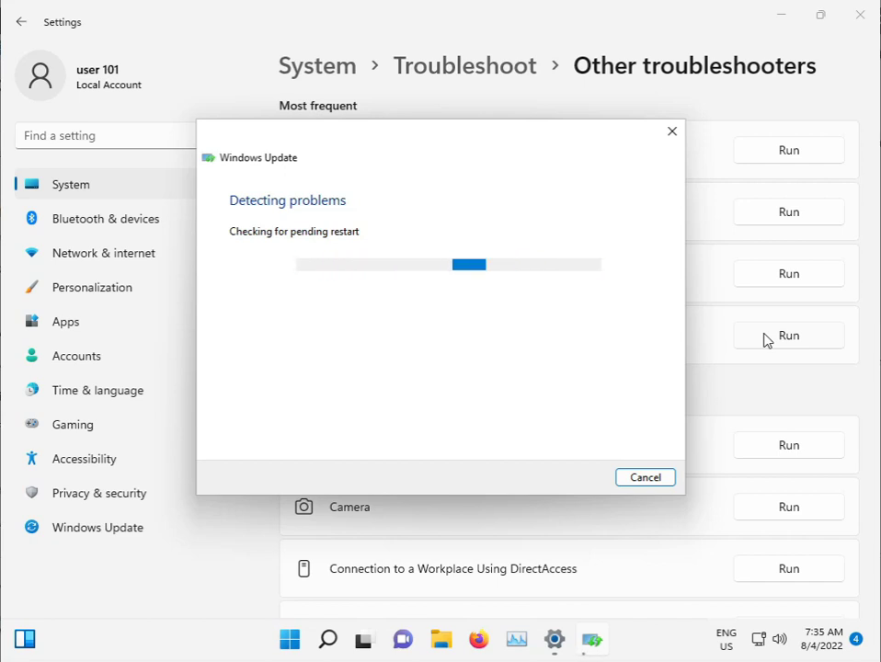
{"action": "left_click", "coordinate": [856, 21]}
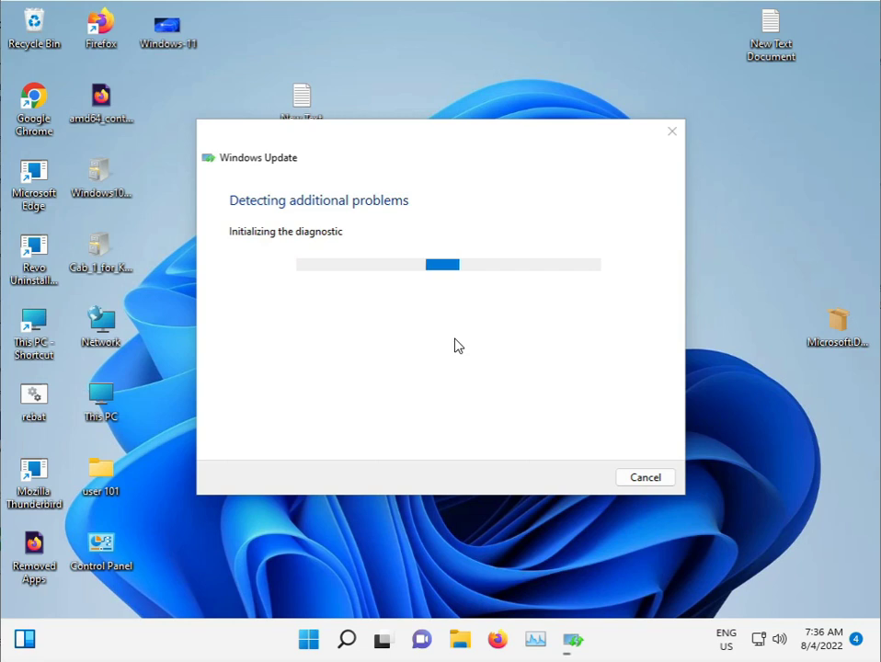
{"action": "key", "text": "super+r"}
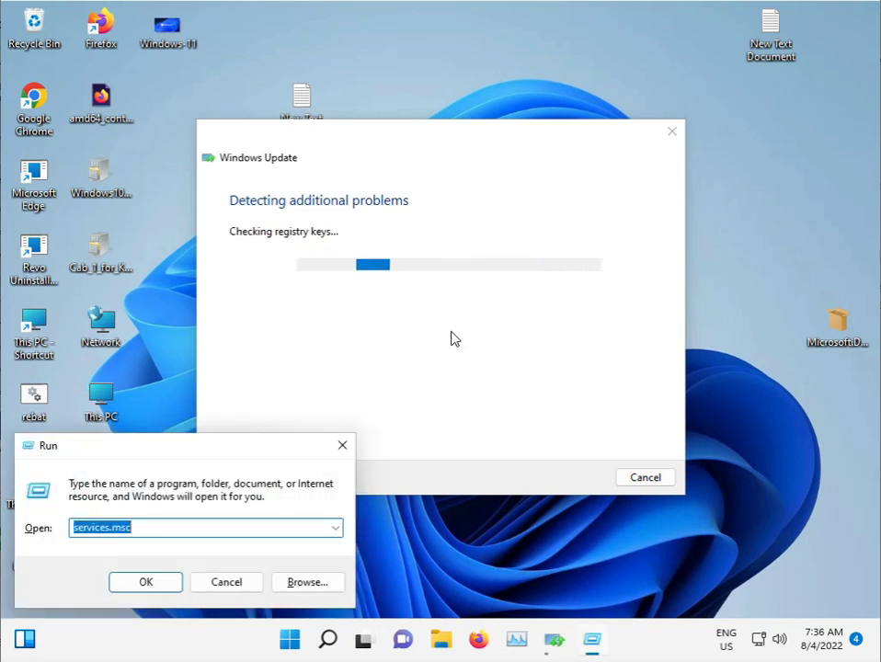
Launch Command Prompt as administrator from a 'cmd' search and close the finished troubleshooter
{"action": "left_click", "coordinate": [342, 445]}
{"action": "left_click", "coordinate": [318, 641]}
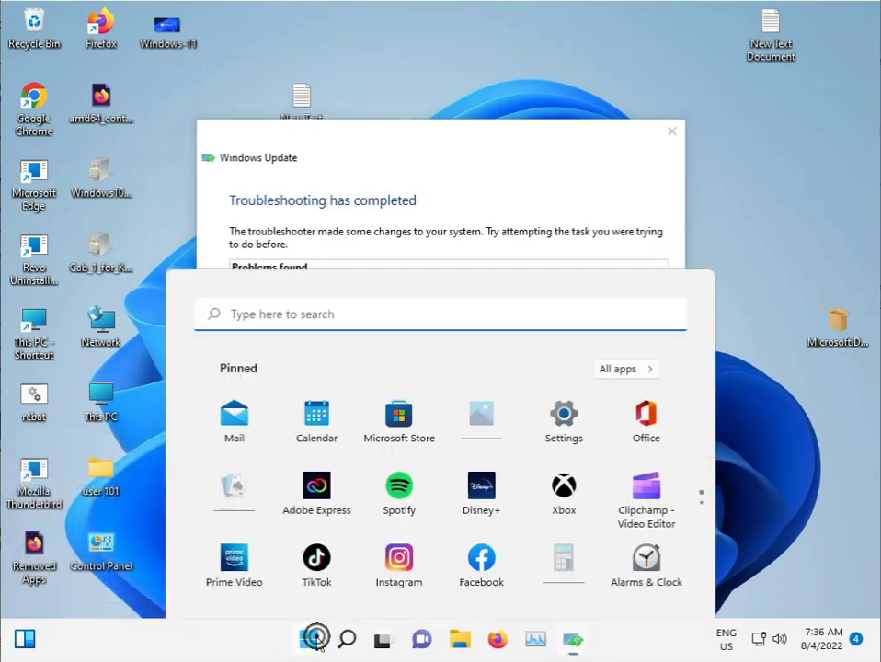
{"action": "type", "text": "cmd"}
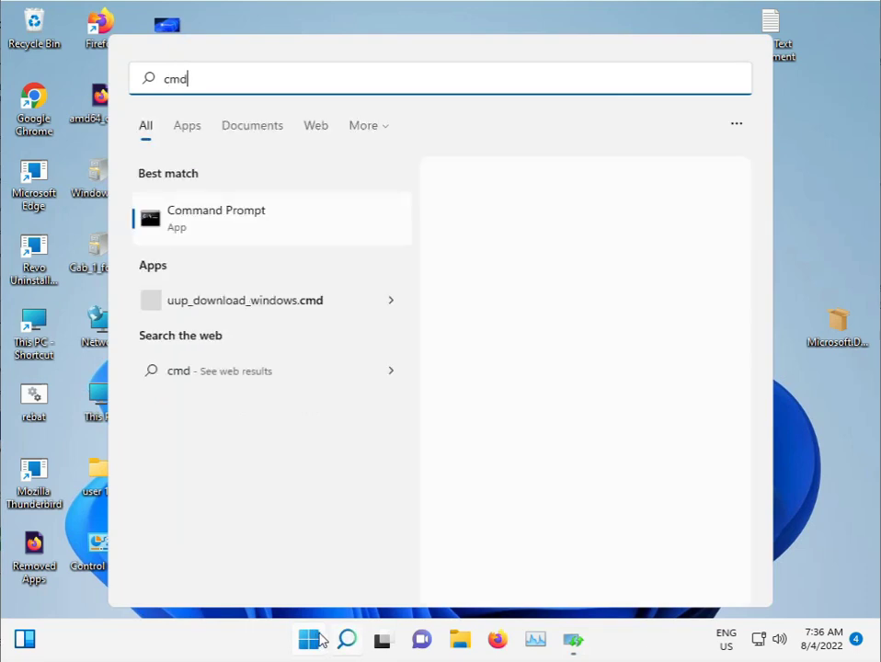
{"action": "right_click", "coordinate": [257, 228]}
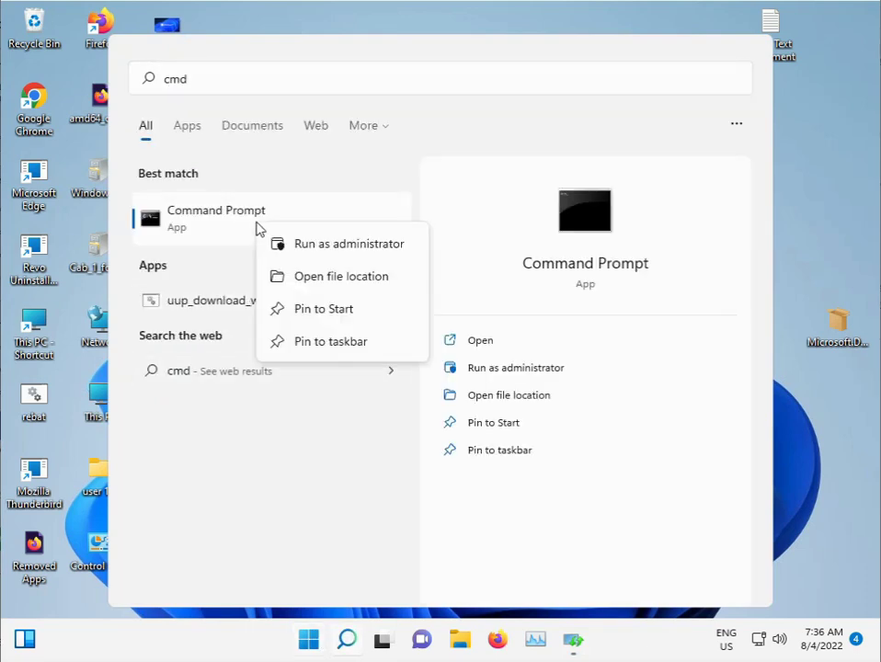
{"action": "left_click", "coordinate": [344, 246]}
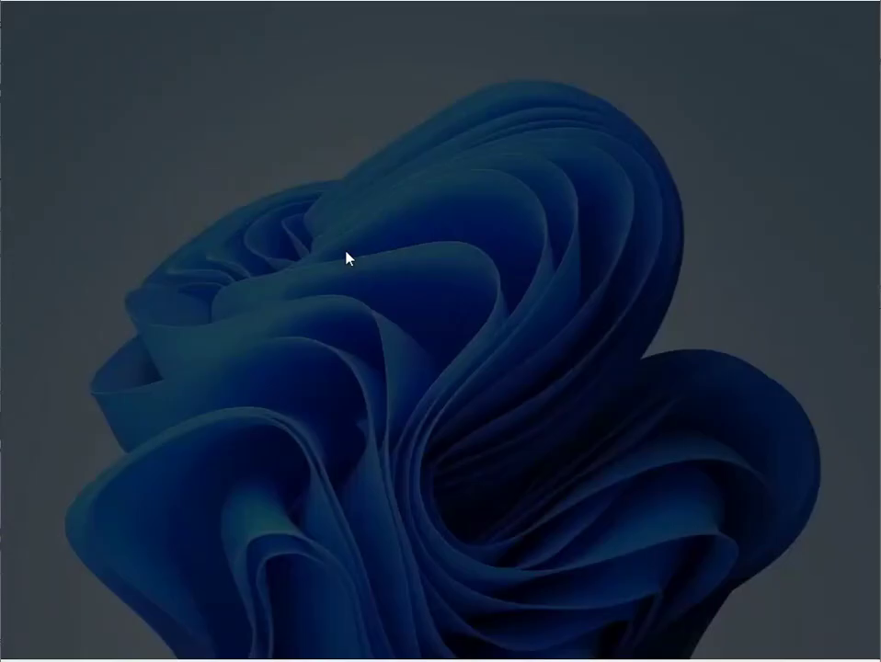
{"action": "left_click", "coordinate": [384, 453]}
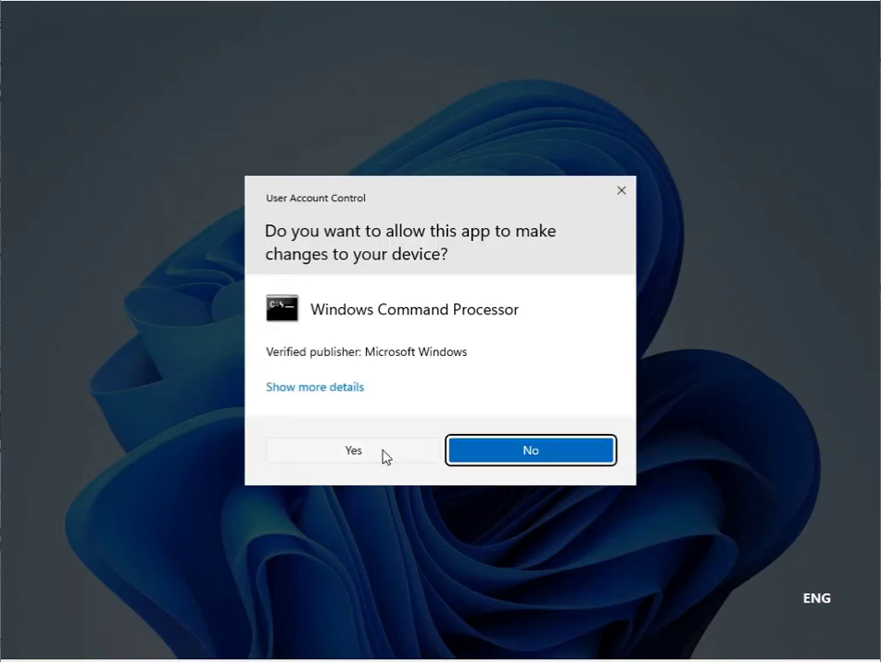
{"action": "left_click", "coordinate": [350, 453]}
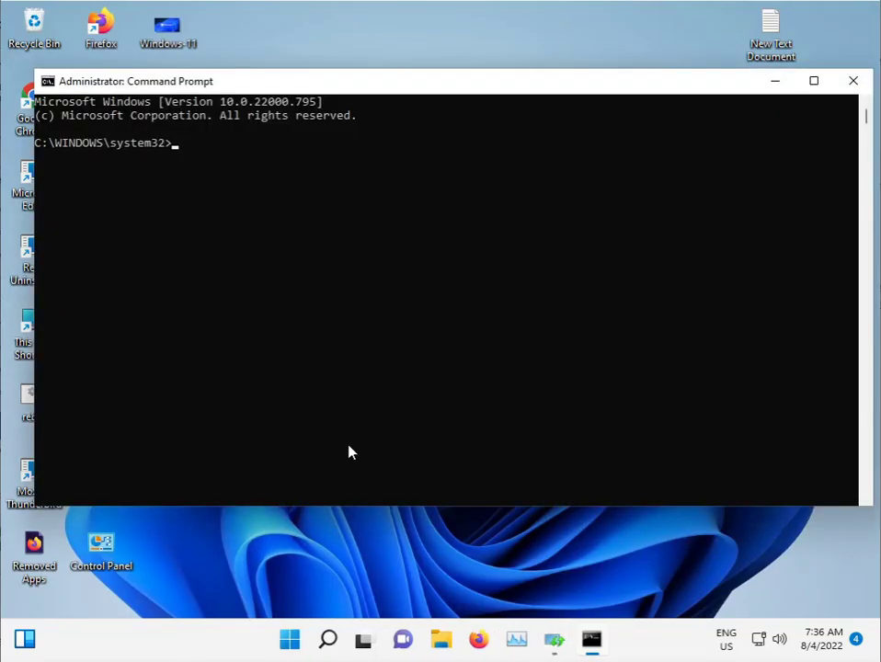
{"action": "left_click", "coordinate": [554, 640]}
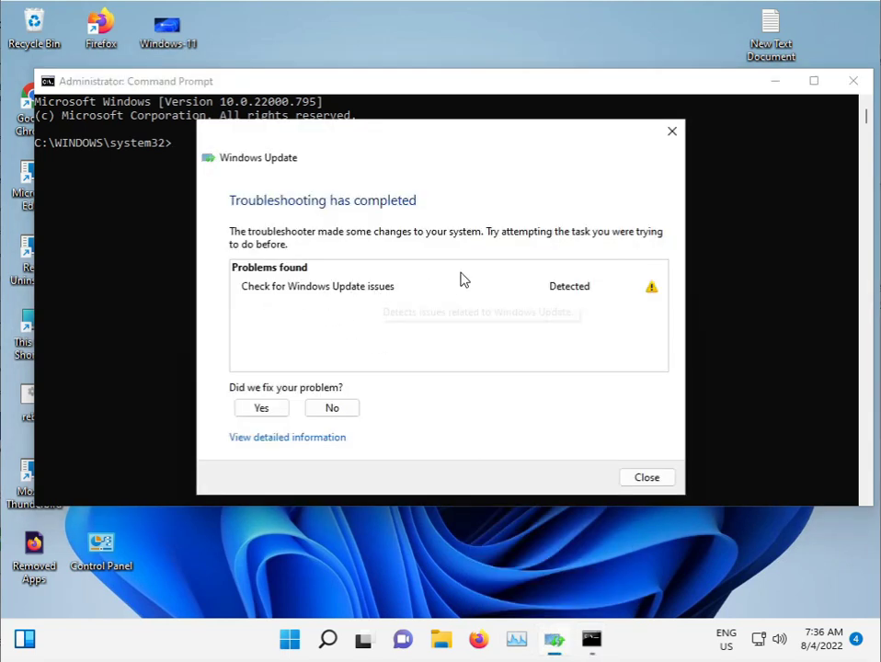
{"action": "left_click", "coordinate": [673, 131]}
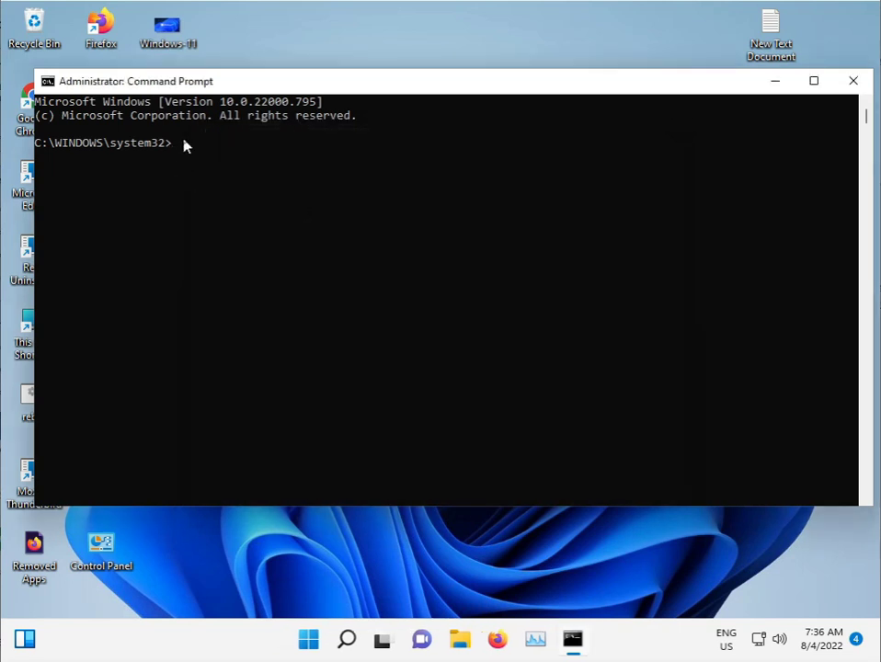
Run sfc /scannow in the console and minimize it while verification proceeds
{"action": "left_click", "coordinate": [184, 145]}
{"action": "left_click", "coordinate": [177, 144]}
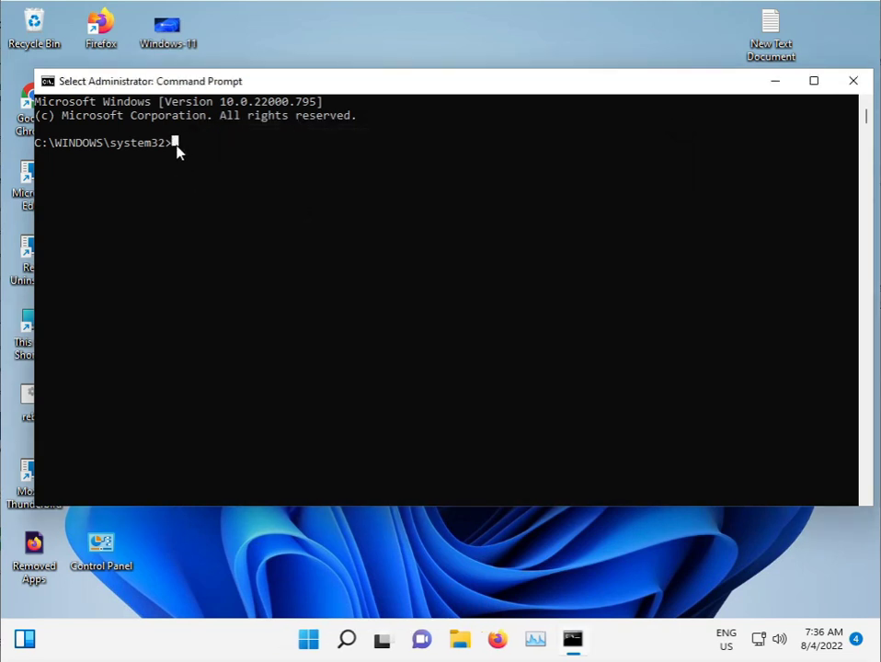
{"action": "right_click", "coordinate": [177, 147]}
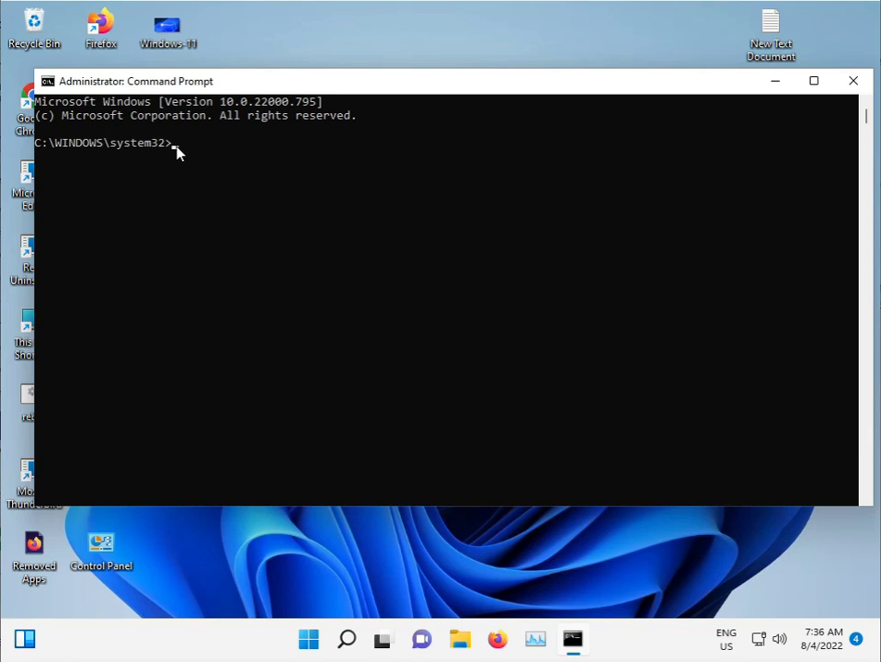
{"action": "type", "text": "sfc /scannow"}
{"action": "key", "text": "Return"}
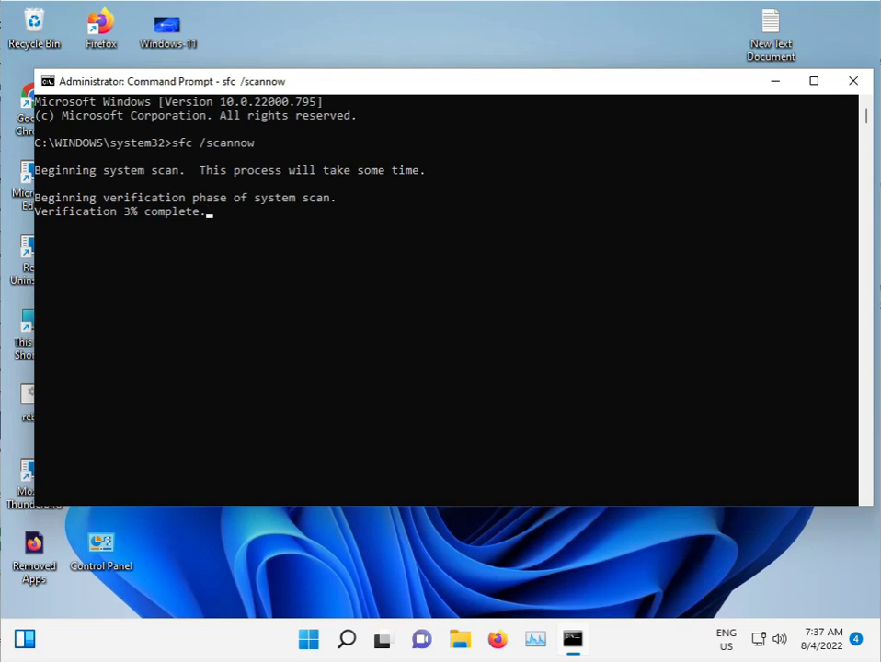
{"action": "left_click", "coordinate": [771, 84]}
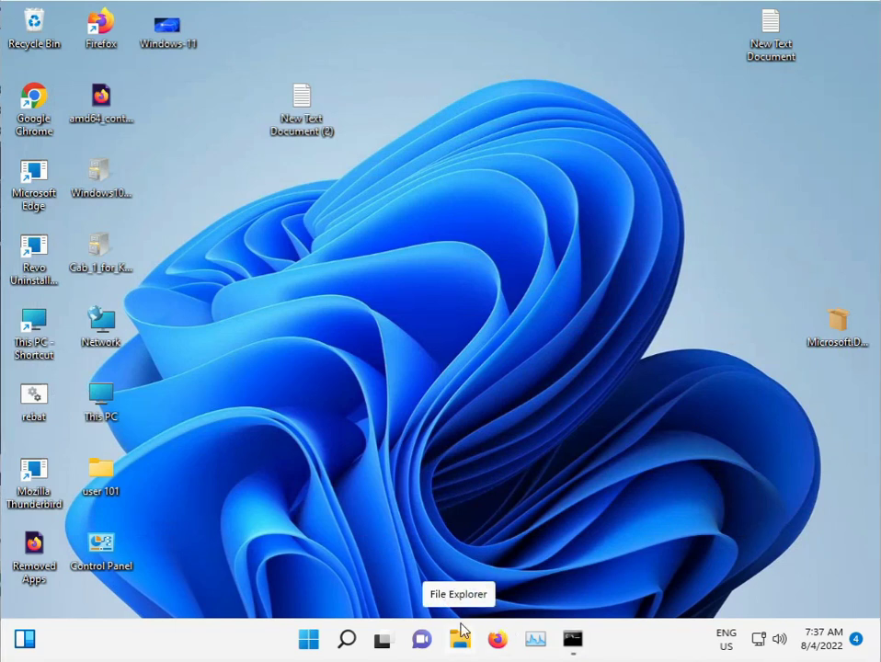
Search '.net framework repair tool offline' in Chrome to reach Microsoft's support article
{"action": "double_click", "coordinate": [37, 100]}
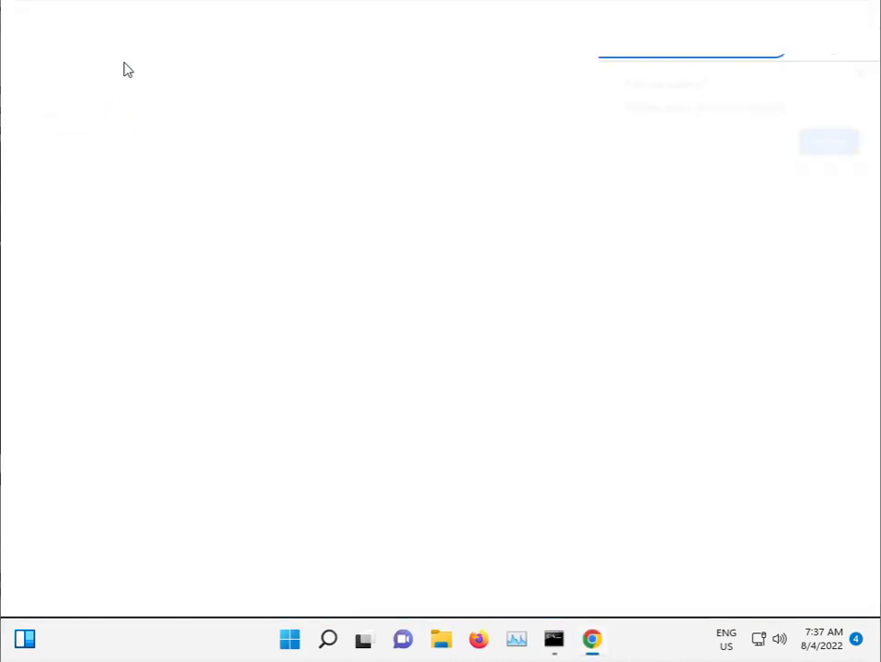
{"action": "left_click", "coordinate": [864, 72]}
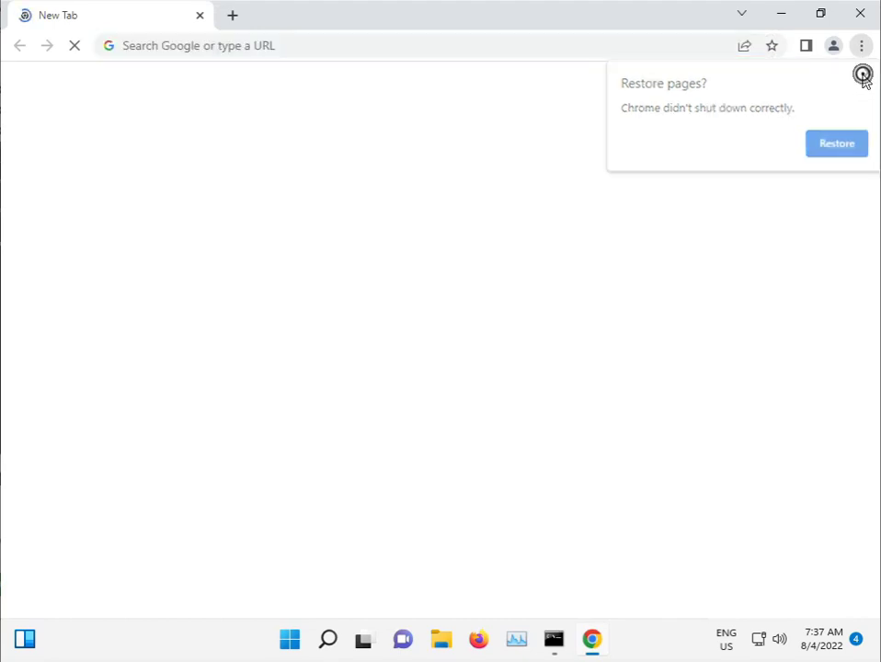
{"action": "left_click", "coordinate": [371, 45]}
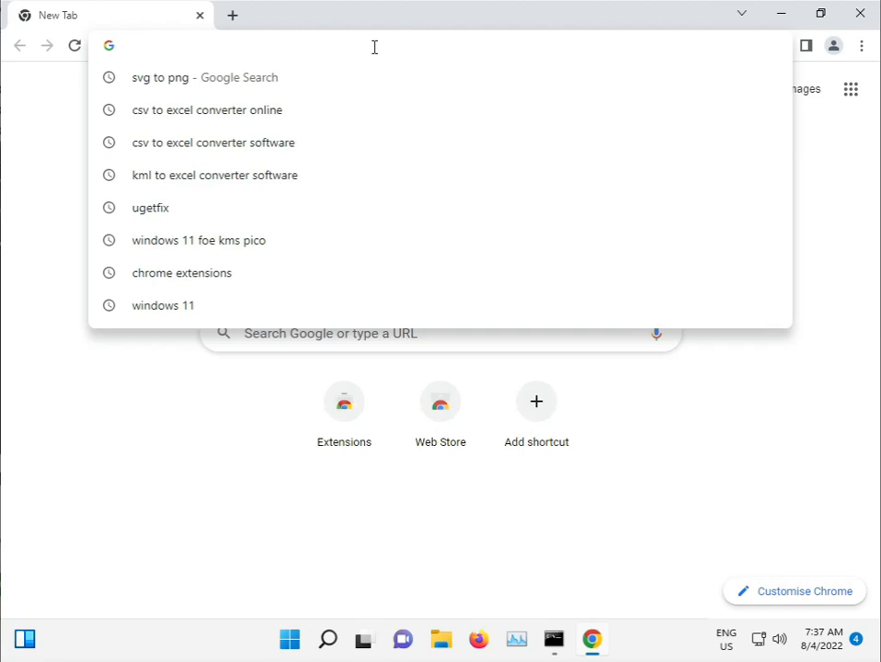
{"action": "type", "text": ".net"}
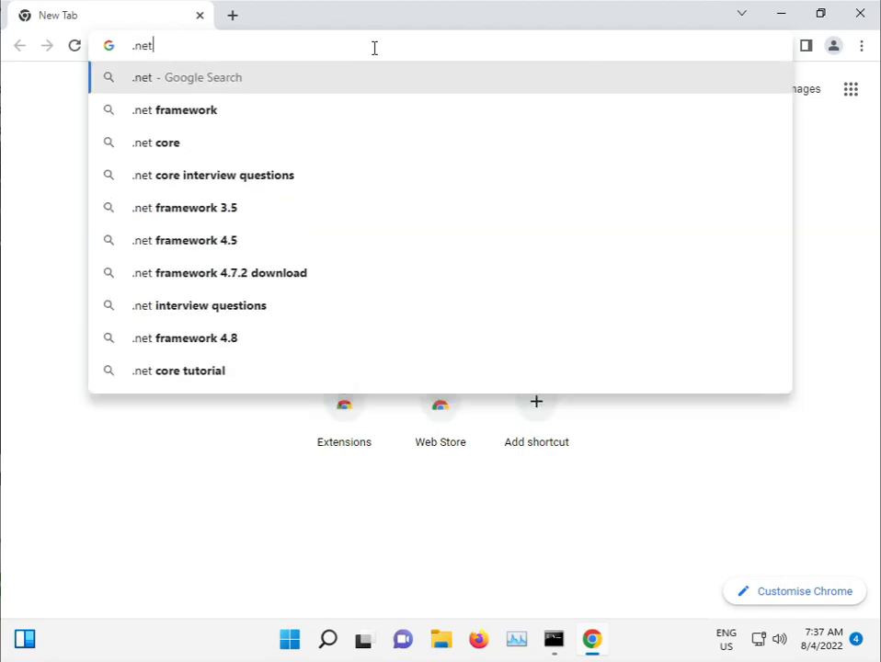
{"action": "key", "text": "Down"}
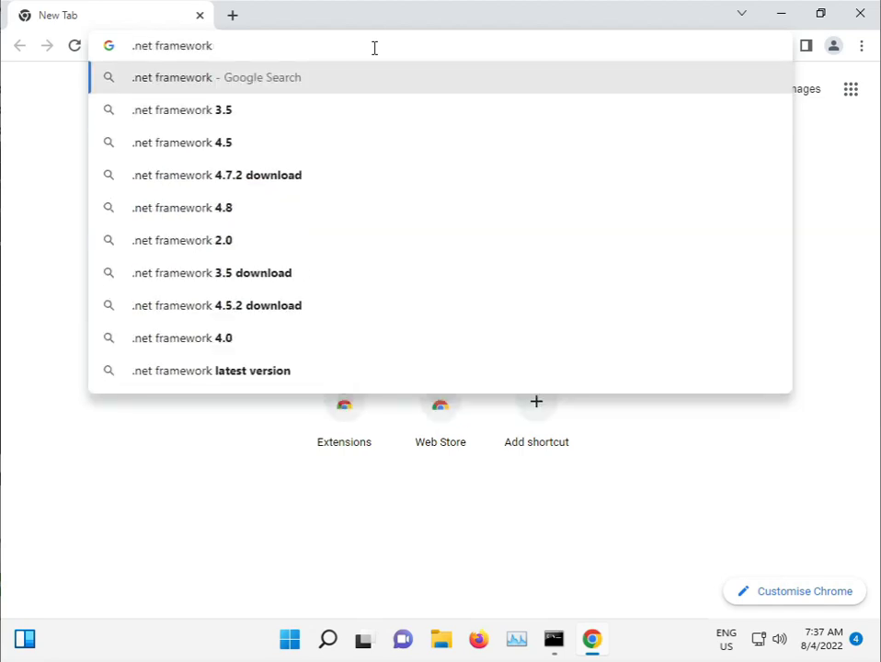
{"action": "type", "text": "repa"}
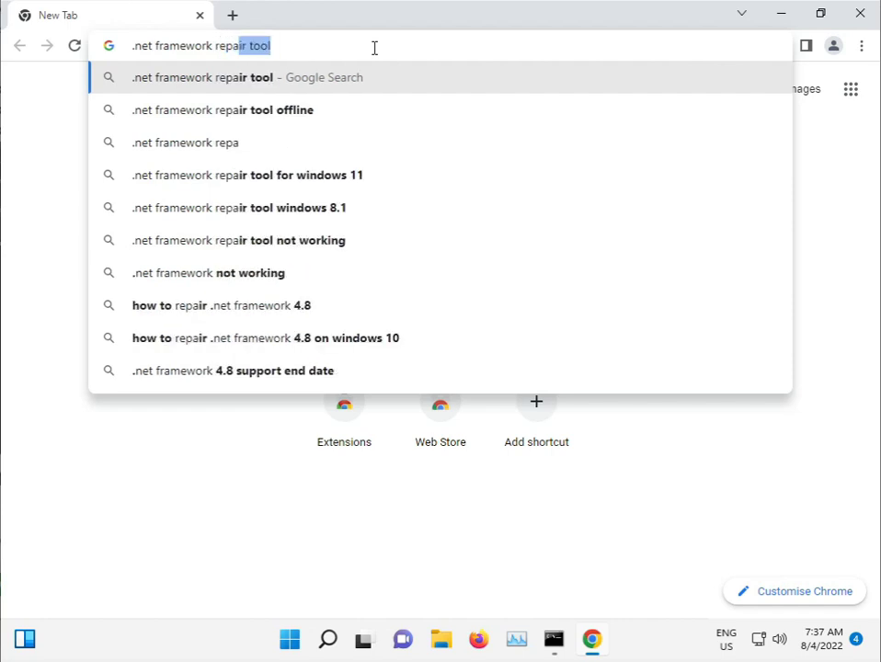
{"action": "type", "text": "i"}
{"action": "key", "text": "Down"}
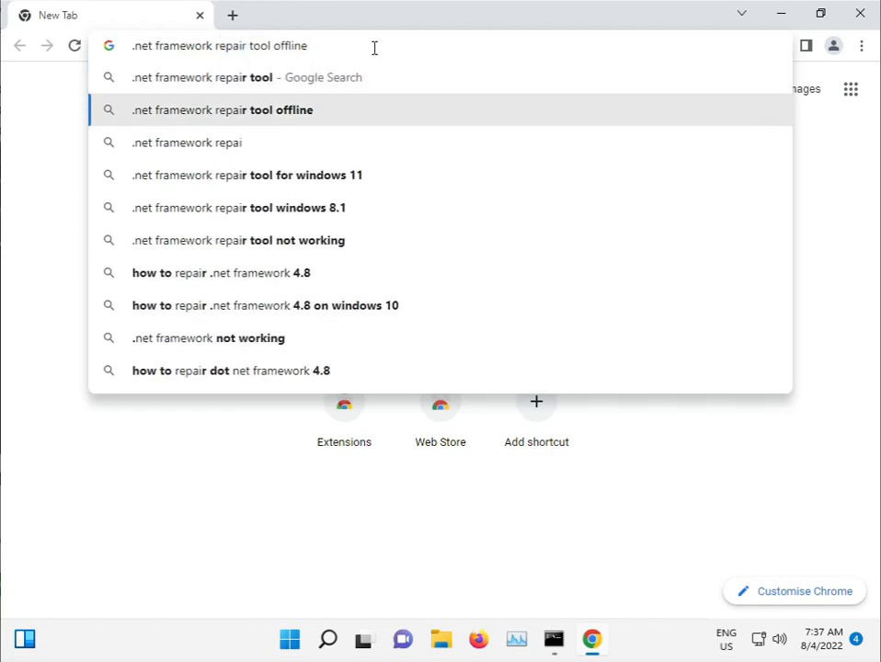
{"action": "key", "text": "Return"}
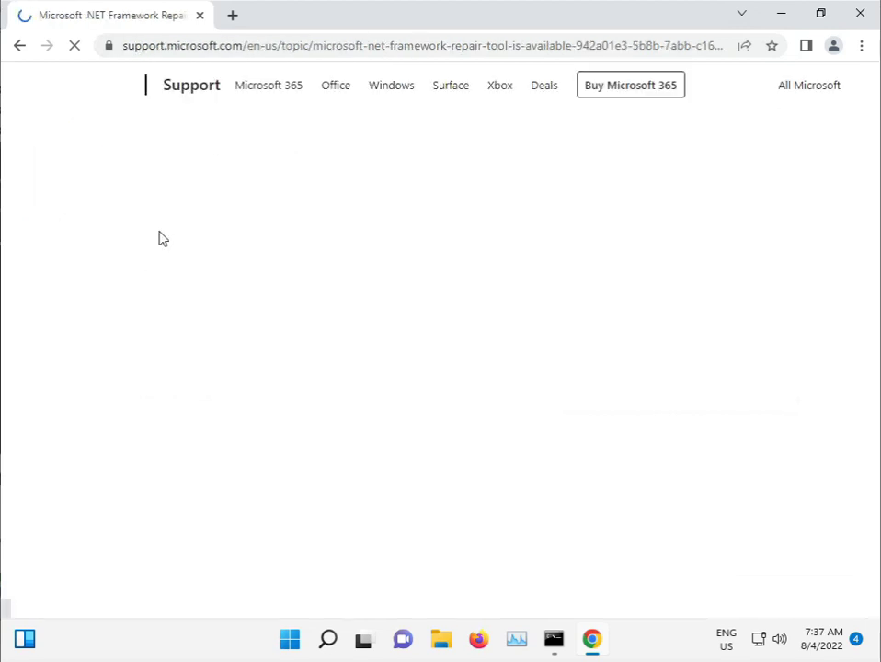
Scroll the support article to its download information for netfxrepairtool.exe
{"action": "scroll", "coordinate": [330, 415], "scroll_direction": "down", "scroll_amount": 1}
{"action": "scroll", "coordinate": [330, 416], "scroll_direction": "down", "scroll_amount": 1}
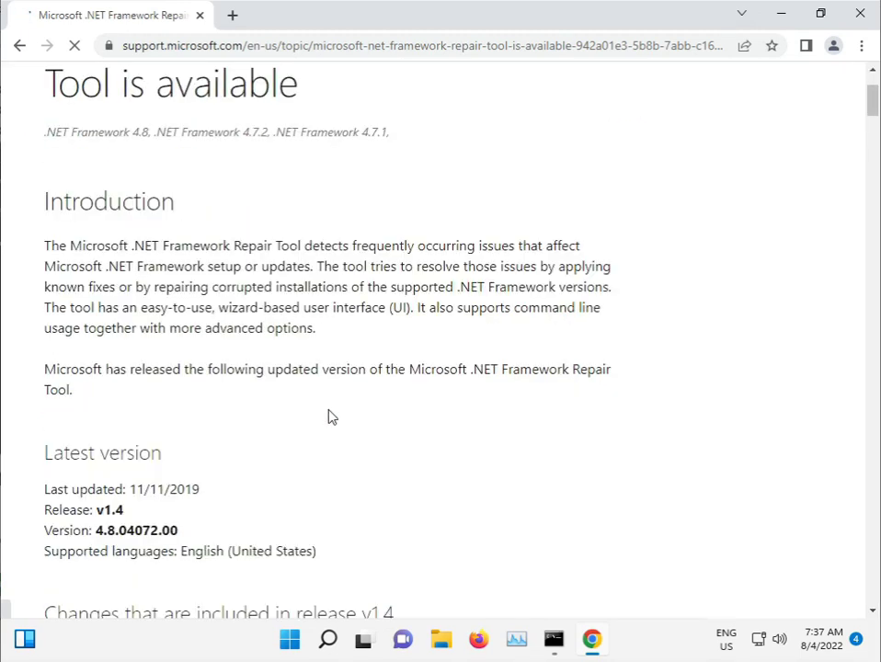
{"action": "scroll", "coordinate": [329, 415], "scroll_direction": "down", "scroll_amount": 2}
{"action": "scroll", "coordinate": [329, 416], "scroll_direction": "down", "scroll_amount": 1}
{"action": "scroll", "coordinate": [332, 417], "scroll_direction": "down", "scroll_amount": 3}
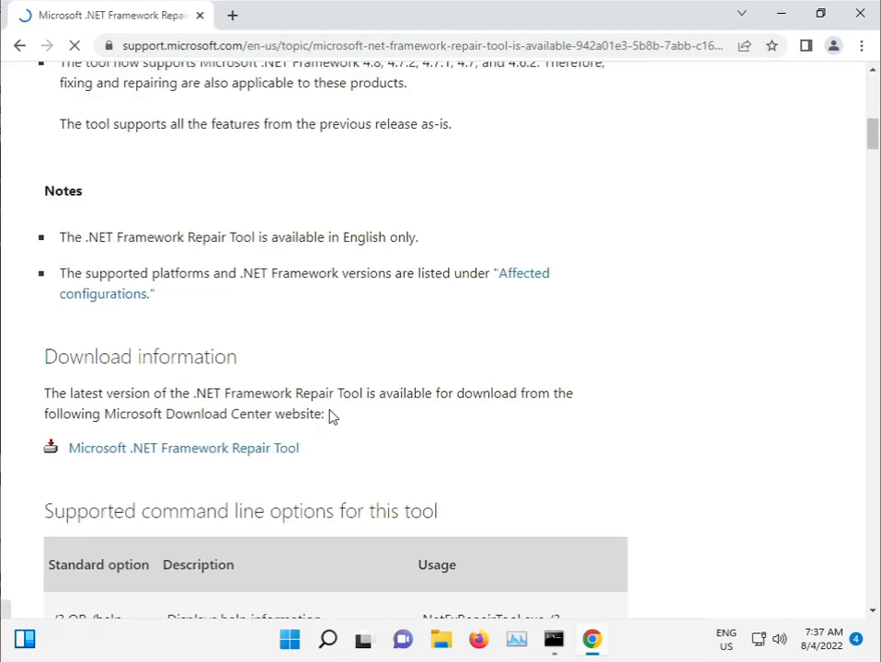
{"action": "scroll", "coordinate": [332, 416], "scroll_direction": "down", "scroll_amount": 2}
{"action": "scroll", "coordinate": [332, 417], "scroll_direction": "down", "scroll_amount": 1}
{"action": "scroll", "coordinate": [332, 417], "scroll_direction": "down", "scroll_amount": 1}
{"action": "scroll", "coordinate": [332, 417], "scroll_direction": "down", "scroll_amount": 2}
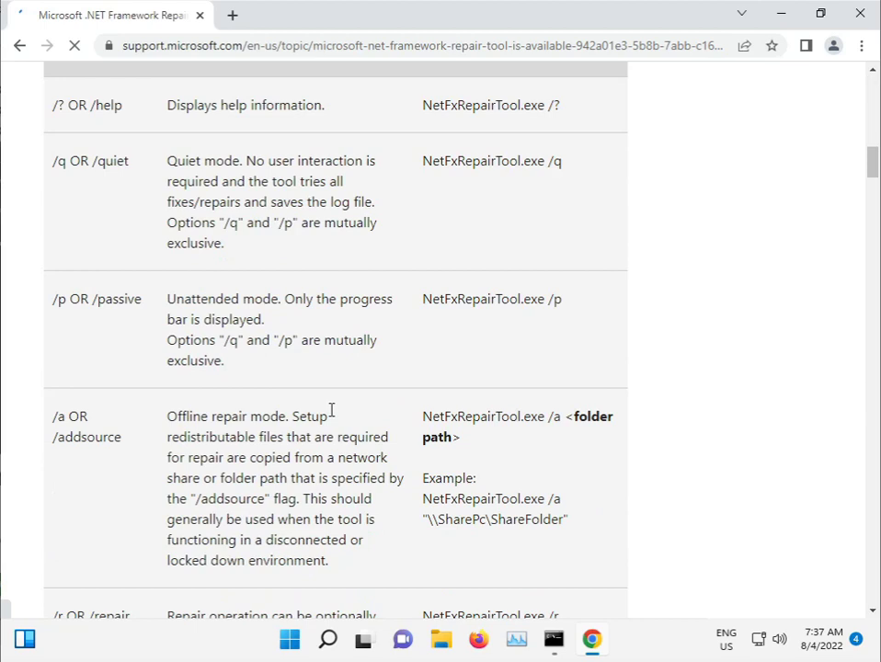
{"action": "scroll", "coordinate": [332, 417], "scroll_direction": "down", "scroll_amount": 4}
{"action": "scroll", "coordinate": [332, 416], "scroll_direction": "down", "scroll_amount": 1}
{"action": "scroll", "coordinate": [333, 416], "scroll_direction": "down", "scroll_amount": 3}
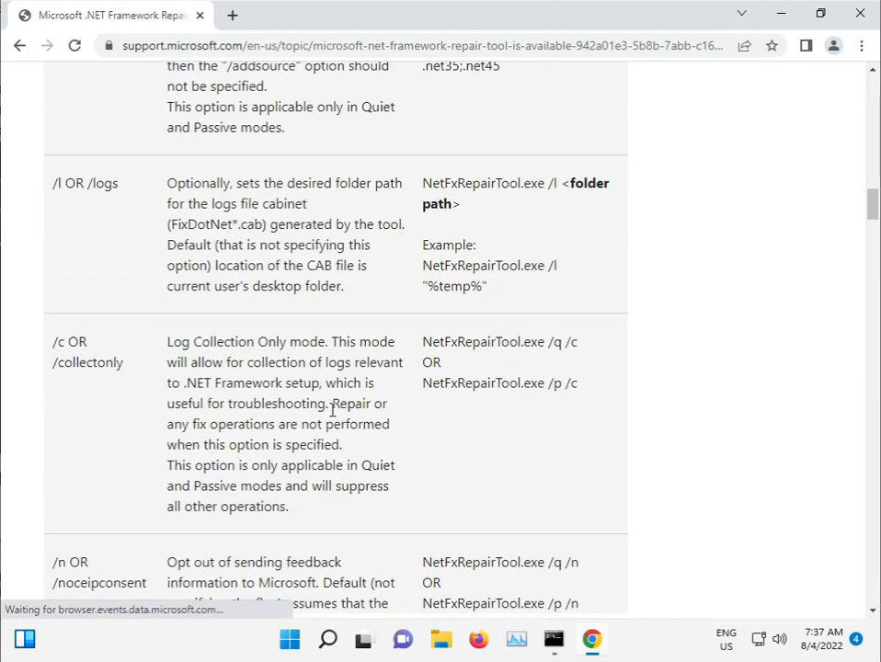
{"action": "scroll", "coordinate": [334, 416], "scroll_direction": "down", "scroll_amount": 1}
{"action": "scroll", "coordinate": [336, 417], "scroll_direction": "down", "scroll_amount": 5}
{"action": "scroll", "coordinate": [334, 417], "scroll_direction": "down", "scroll_amount": 2}
{"action": "scroll", "coordinate": [334, 417], "scroll_direction": "down", "scroll_amount": 4}
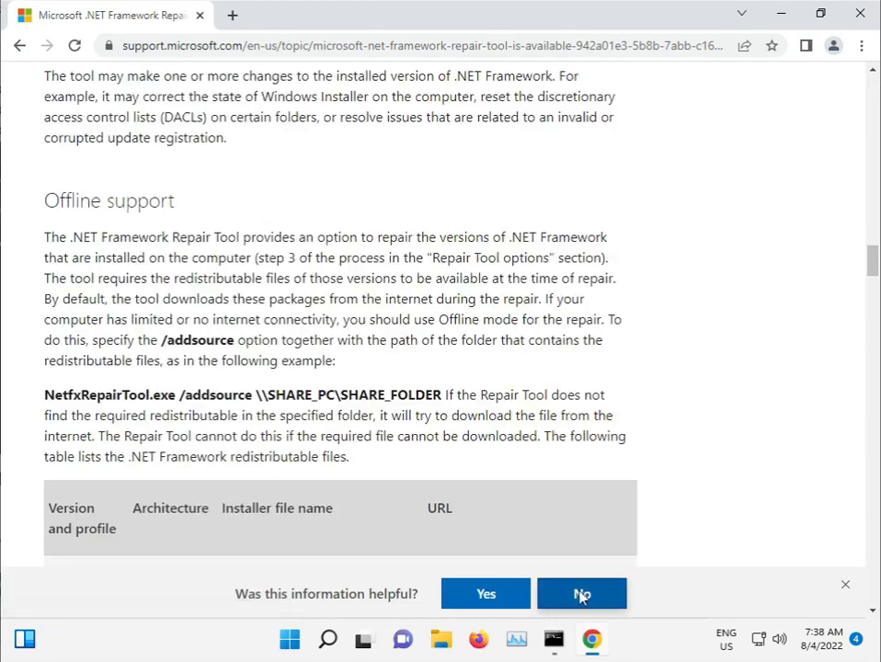
{"action": "scroll", "coordinate": [433, 313], "scroll_direction": "up", "scroll_amount": 20}
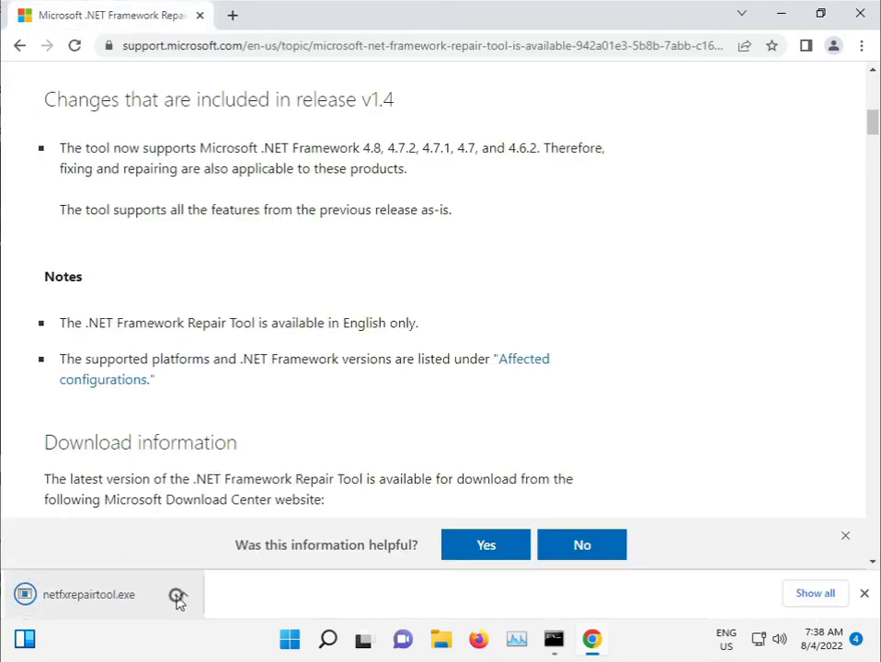
Run the downloaded netfxrepairtool.exe, allowing it through UAC
{"action": "left_click", "coordinate": [182, 595]}
{"action": "left_click", "coordinate": [226, 482]}
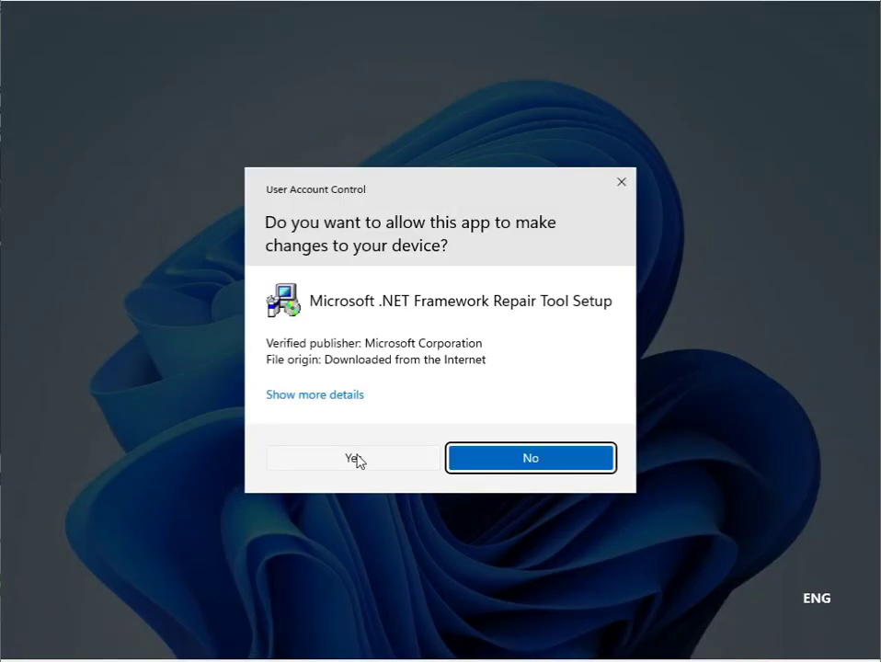
{"action": "left_click", "coordinate": [358, 461]}
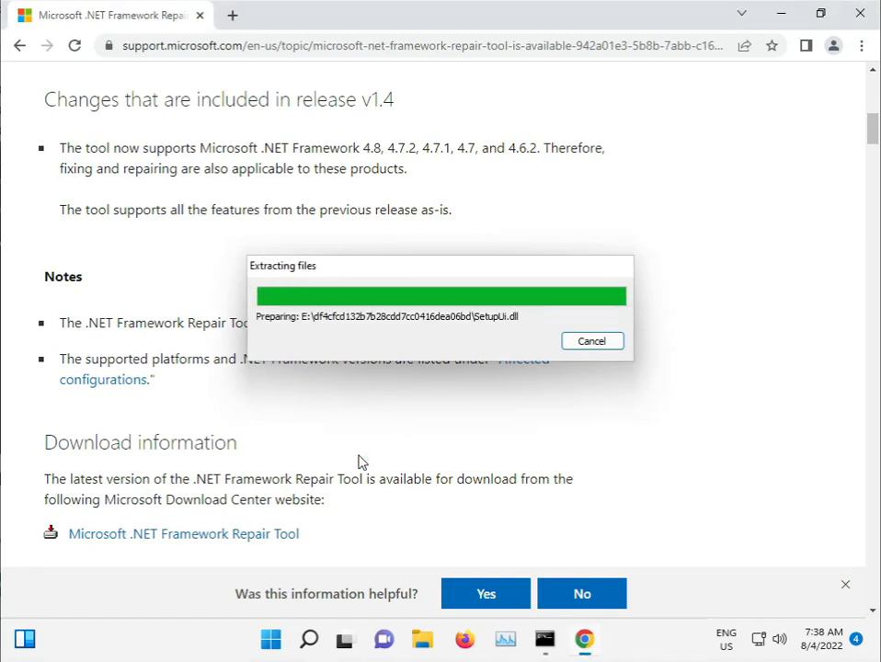
Accept the license, apply the recommended .NET repairs, and finish the tool
{"action": "left_click", "coordinate": [342, 446]}
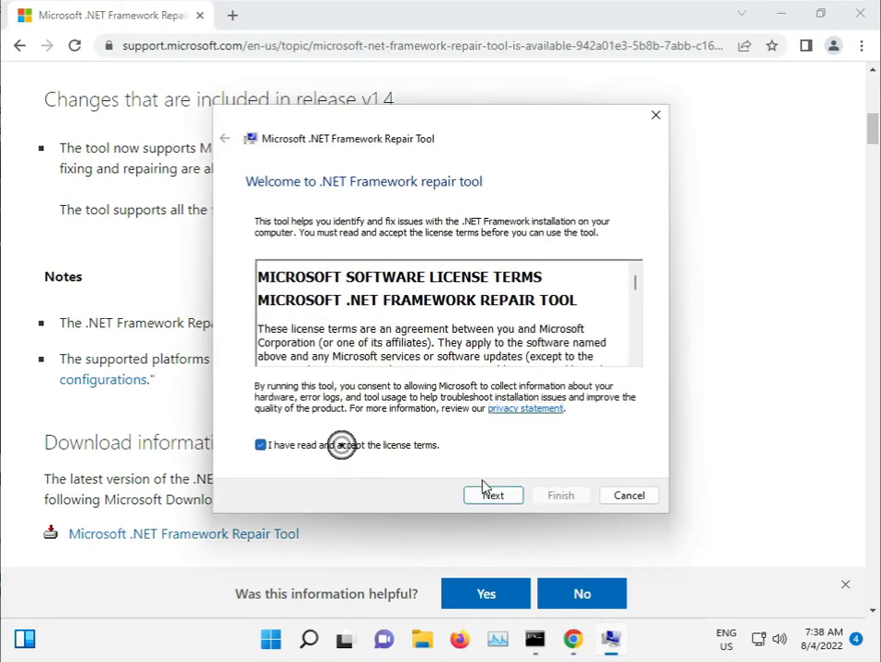
{"action": "left_click", "coordinate": [511, 498]}
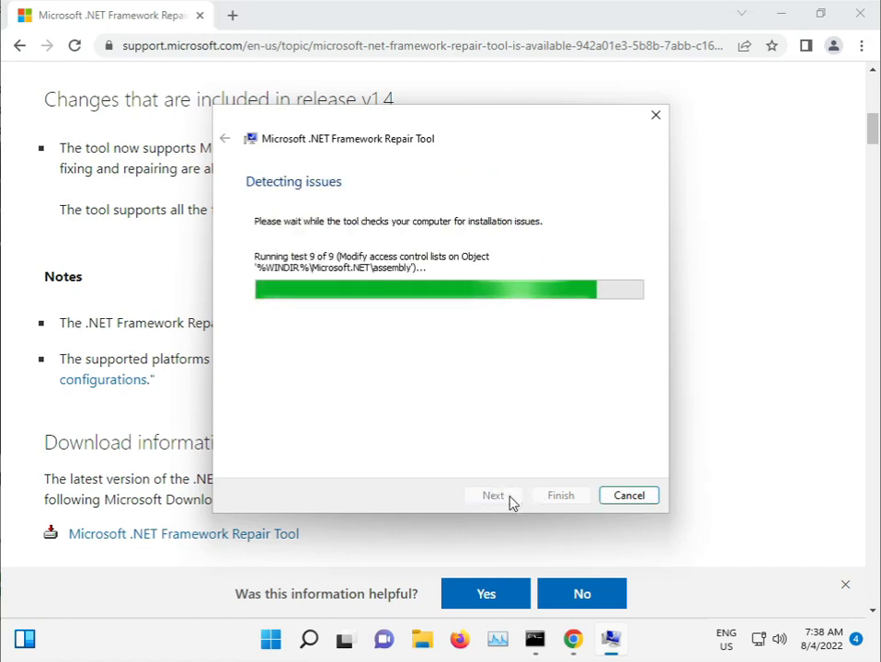
{"action": "left_click", "coordinate": [510, 497]}
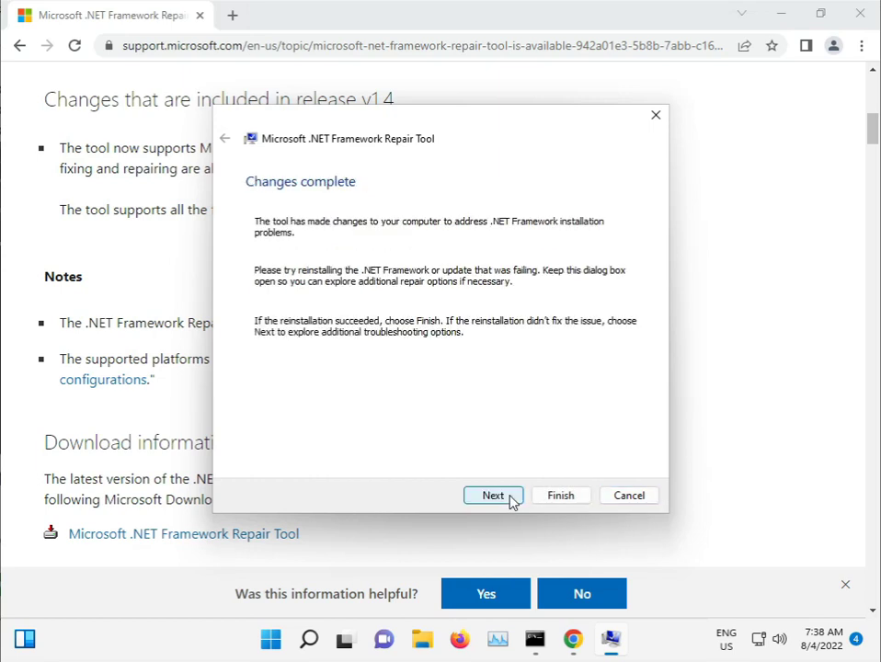
{"action": "left_click", "coordinate": [497, 497]}
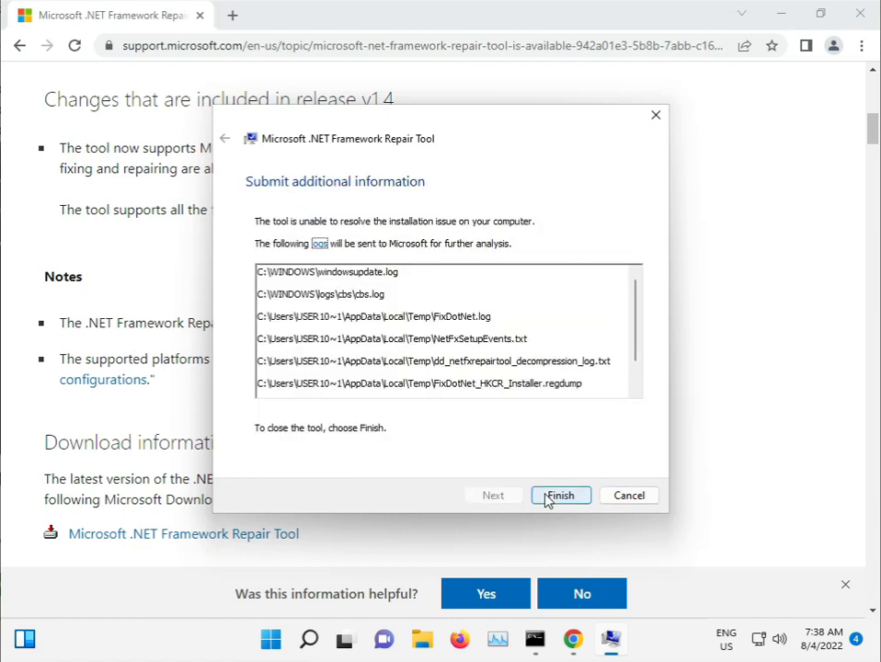
{"action": "left_click", "coordinate": [550, 496]}
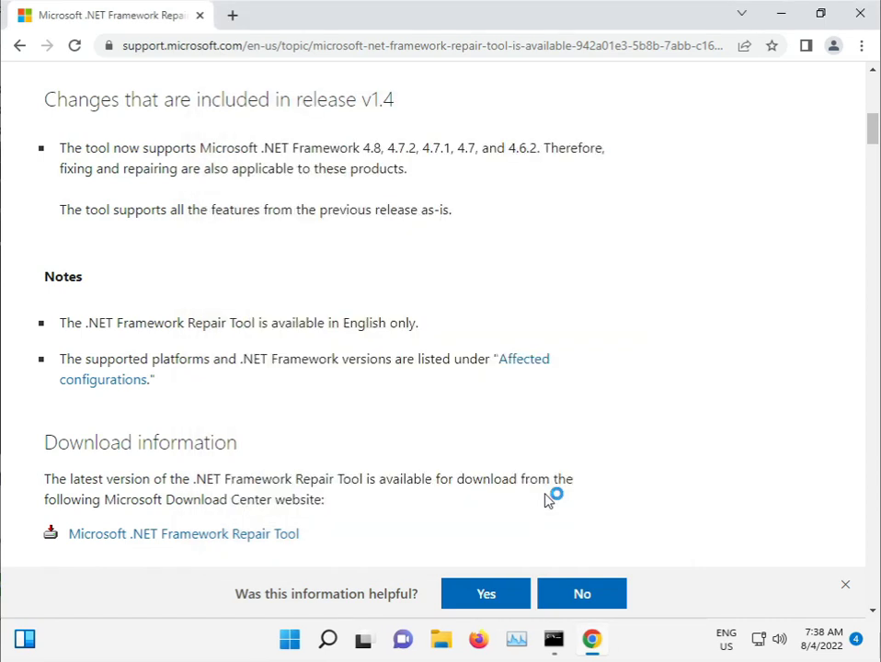
Minimize Chrome to reveal the desktop, briefly opening and closing Start
{"action": "left_click", "coordinate": [782, 12]}
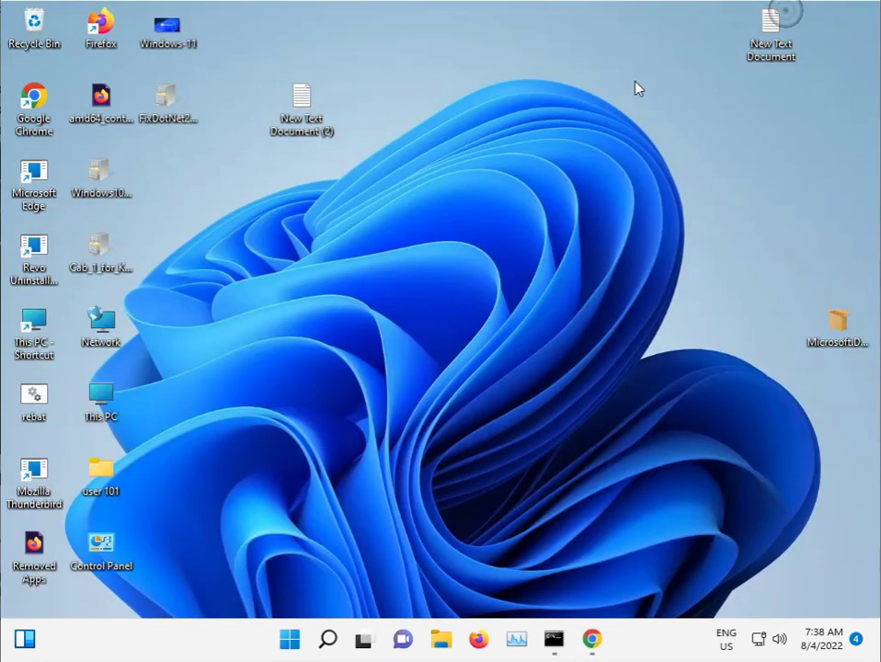
{"action": "left_click", "coordinate": [290, 646]}
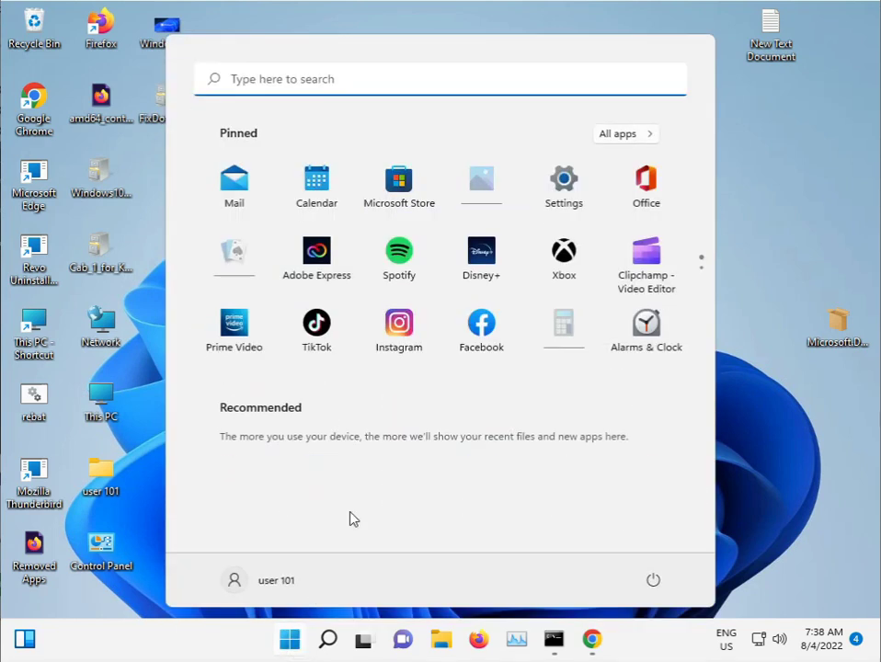
{"action": "left_click", "coordinate": [721, 413]}
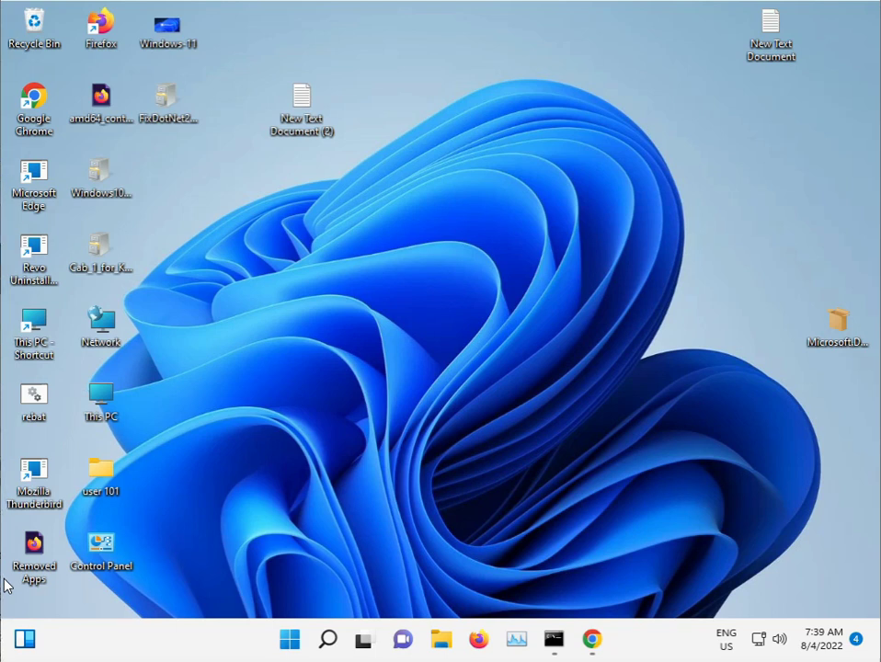
Browse File Explorer from Local Disk (C:) into Windows, then System32
{"action": "left_click", "coordinate": [289, 641]}
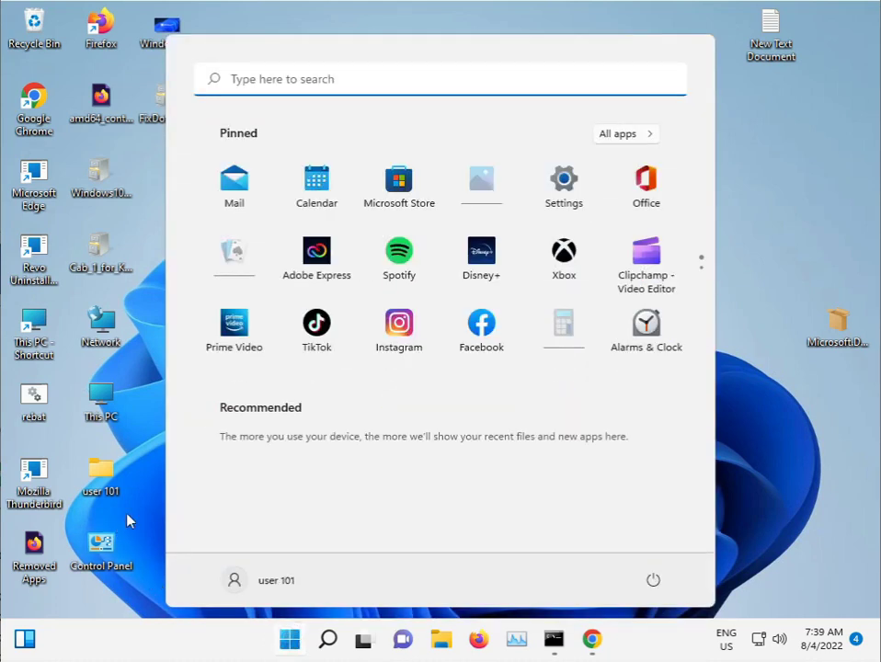
{"action": "left_click", "coordinate": [131, 517]}
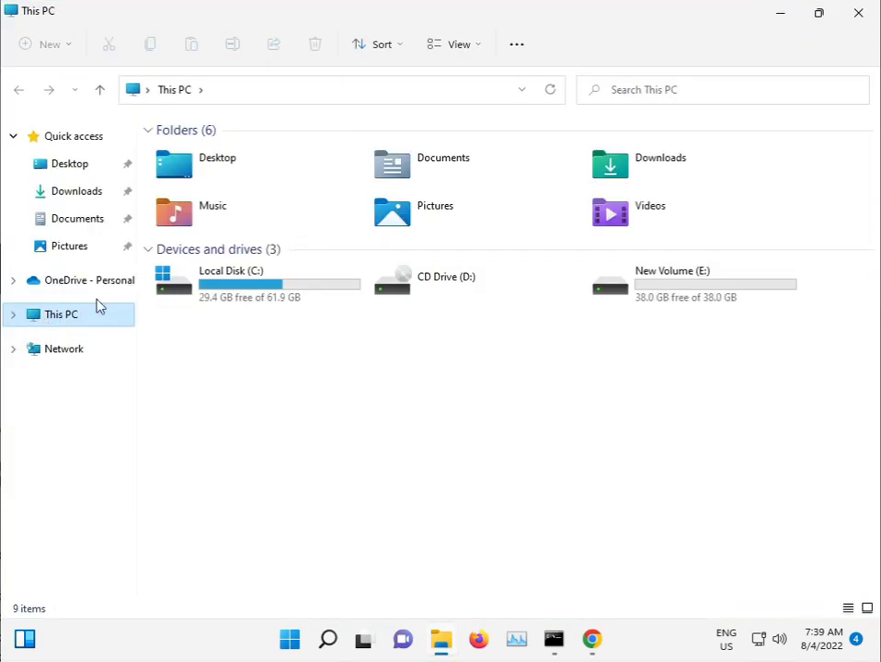
{"action": "double_click", "coordinate": [275, 295]}
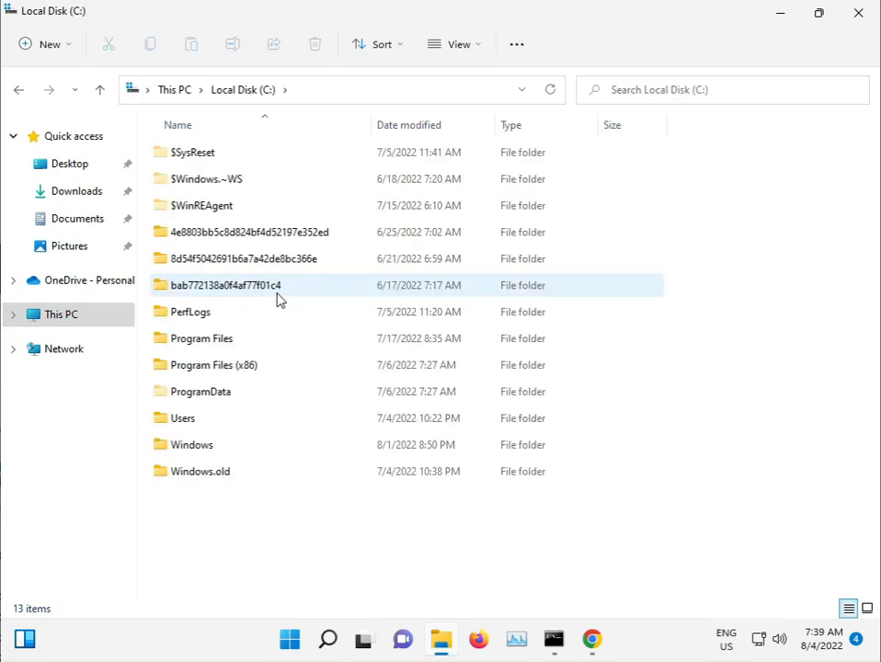
{"action": "double_click", "coordinate": [214, 447]}
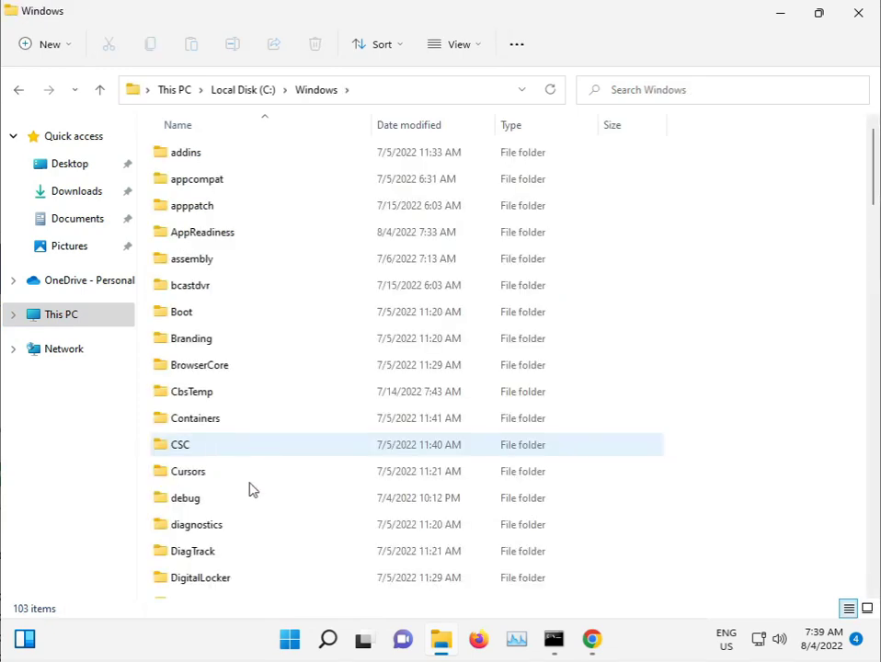
{"action": "scroll", "coordinate": [252, 468], "scroll_direction": "down", "scroll_amount": 6}
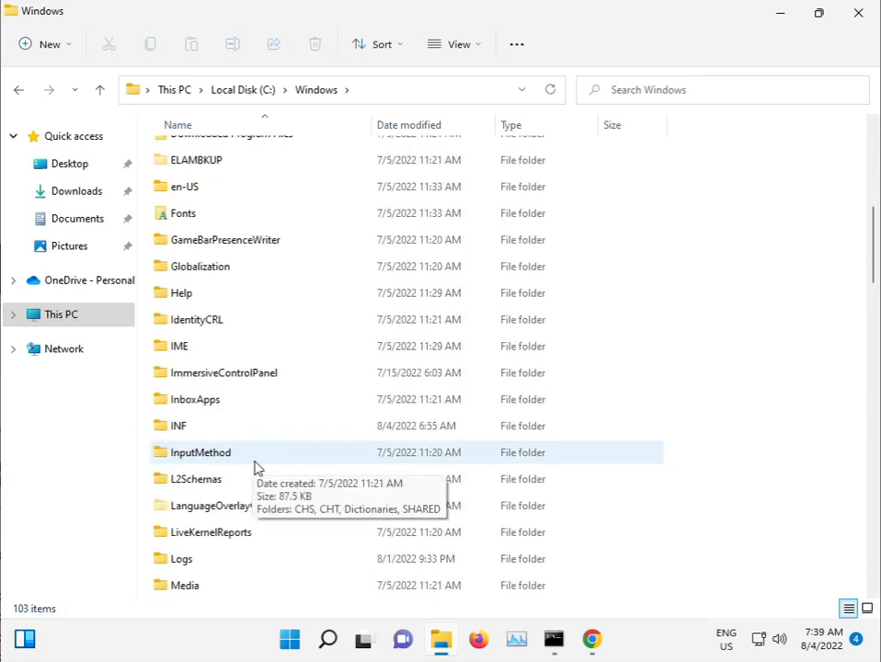
{"action": "scroll", "coordinate": [257, 468], "scroll_direction": "down", "scroll_amount": 5}
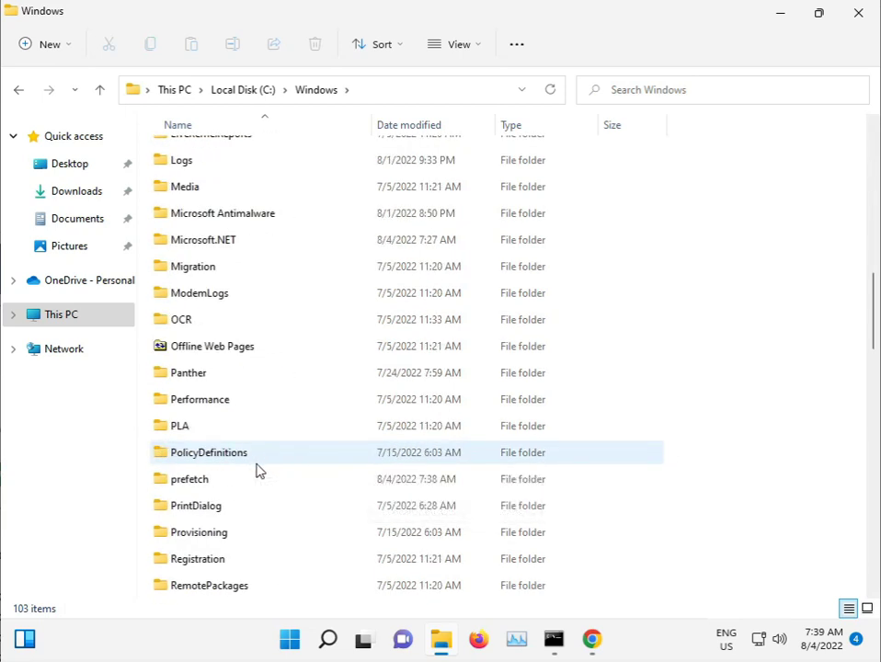
{"action": "mouse_move", "coordinate": [209, 452]}
{"action": "scroll", "coordinate": [258, 470], "scroll_direction": "down", "scroll_amount": 3}
{"action": "scroll", "coordinate": [259, 470], "scroll_direction": "down", "scroll_amount": 2}
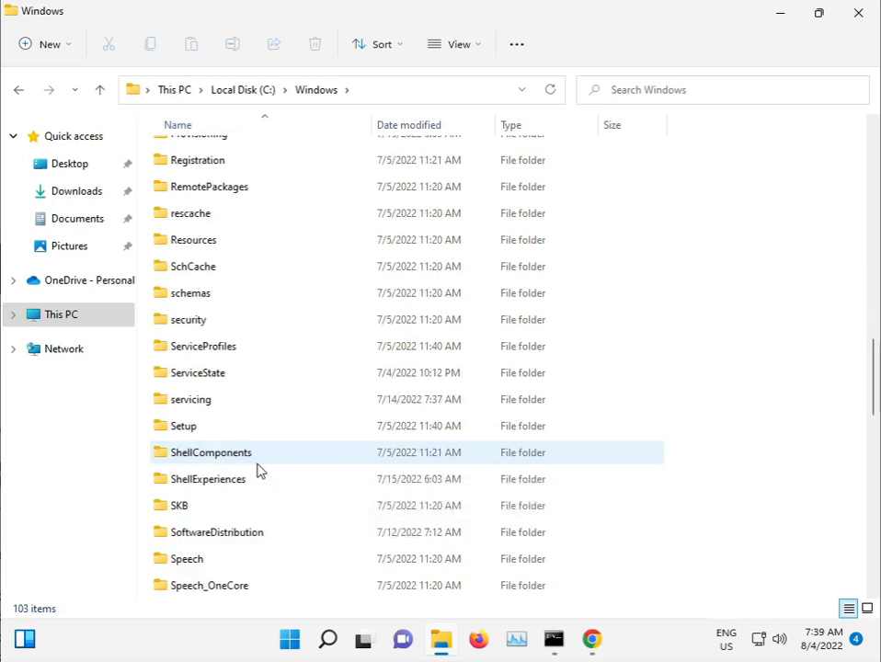
{"action": "scroll", "coordinate": [258, 470], "scroll_direction": "down", "scroll_amount": 1}
{"action": "scroll", "coordinate": [258, 470], "scroll_direction": "down", "scroll_amount": 3}
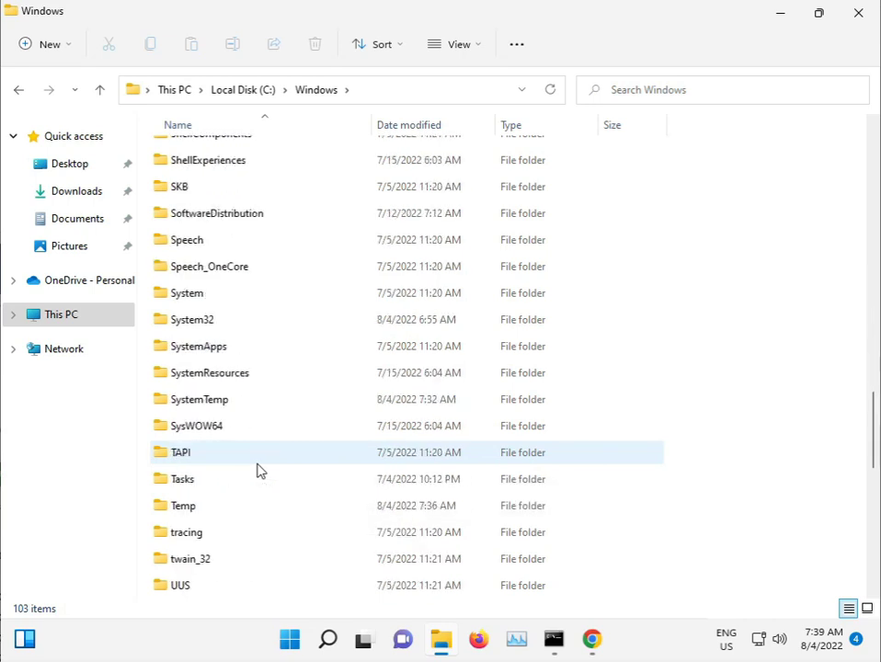
{"action": "double_click", "coordinate": [204, 321]}
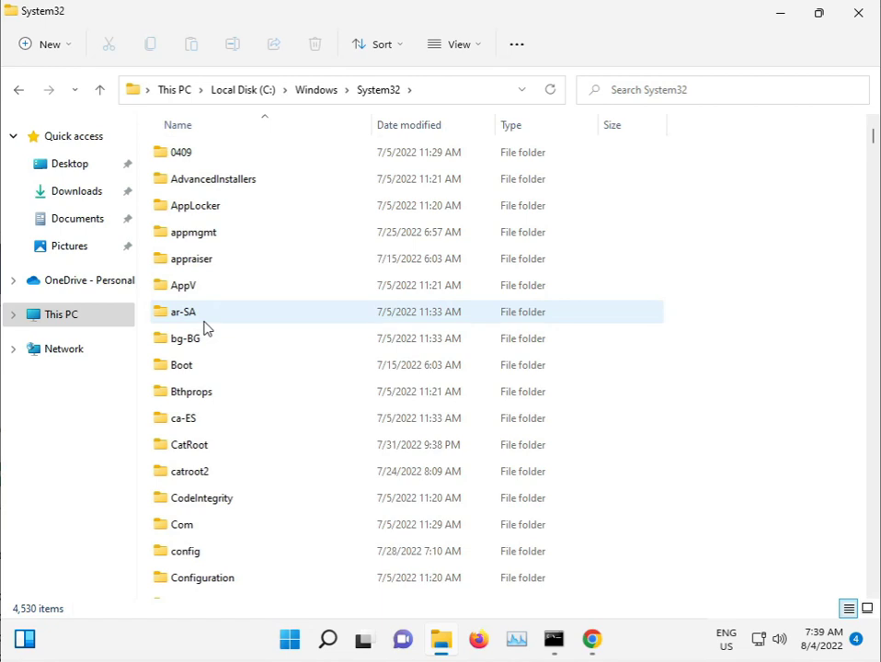
Open catroot2, select its three items and permanently delete them
{"action": "double_click", "coordinate": [221, 468]}
{"action": "mouse_move", "coordinate": [224, 408]}
{"action": "left_mouse_down"}
{"action": "mouse_move", "coordinate": [224, 241]}
{"action": "mouse_move", "coordinate": [237, 156]}
{"action": "left_mouse_up"}
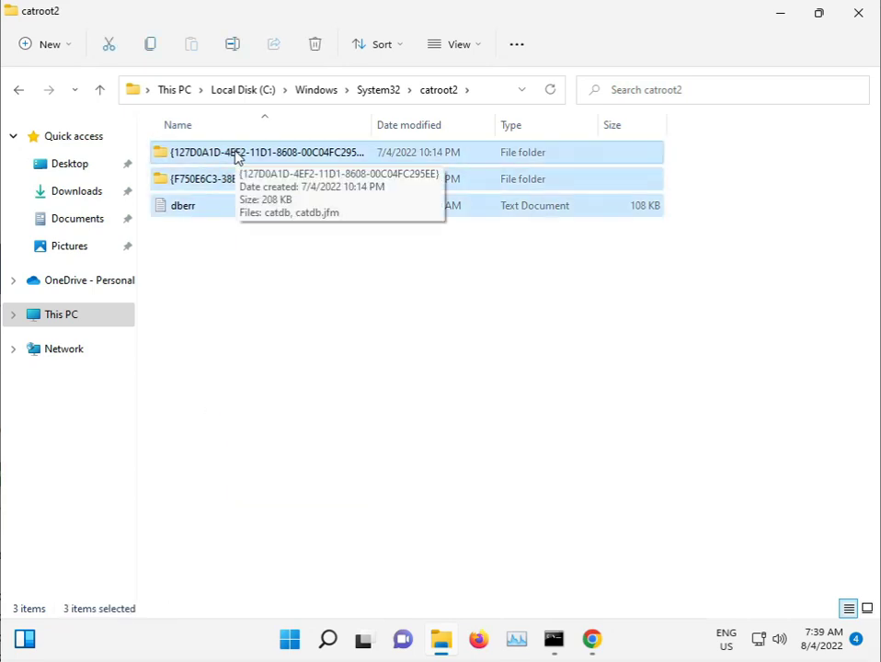
{"action": "key", "text": "shift+Delete"}
{"action": "key", "text": "Return"}
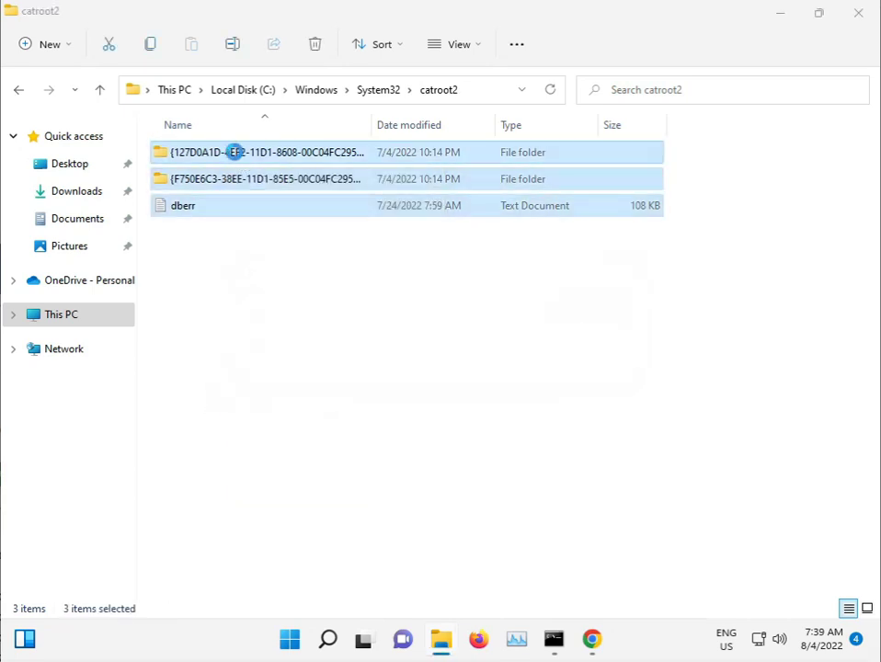
Grant administrator permission for all items and skip every file still in use
{"action": "left_click", "coordinate": [232, 206]}
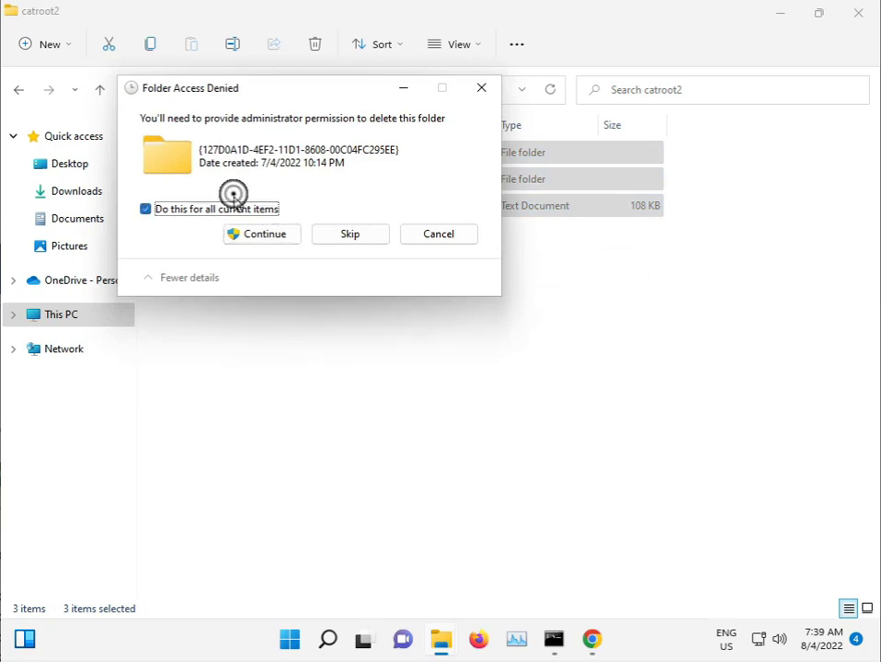
{"action": "left_click", "coordinate": [272, 228]}
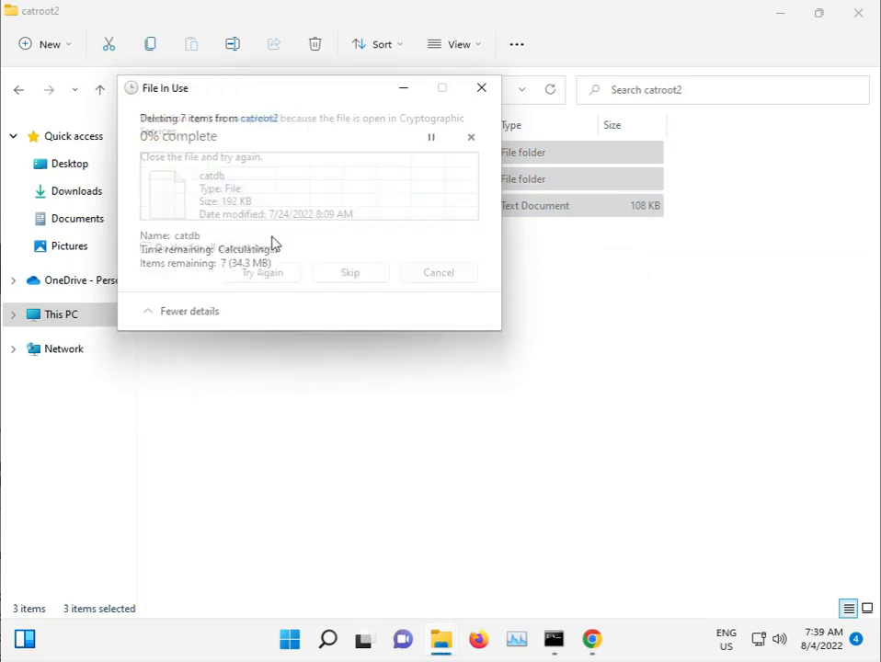
{"action": "left_click", "coordinate": [332, 273]}
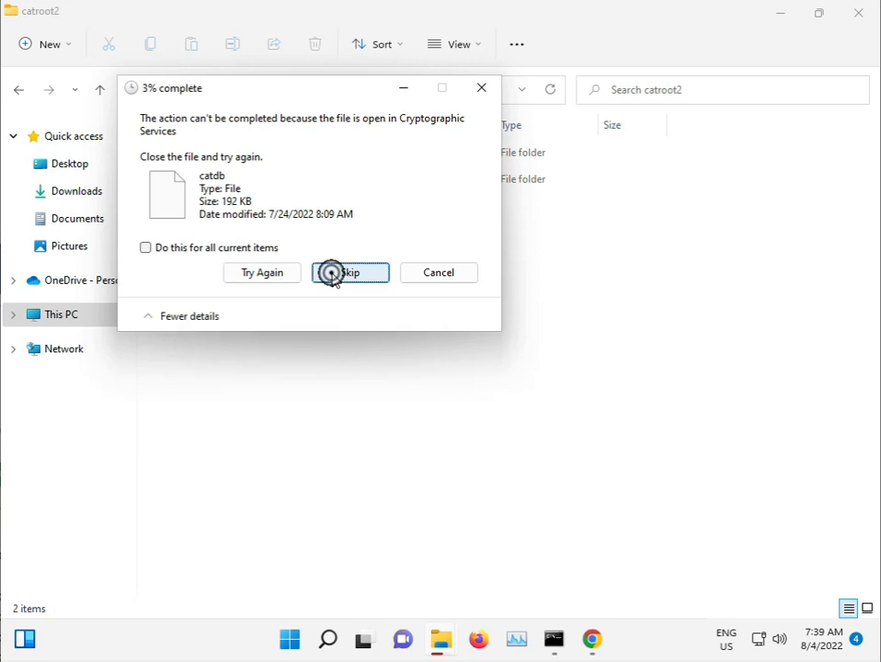
{"action": "left_click", "coordinate": [238, 251]}
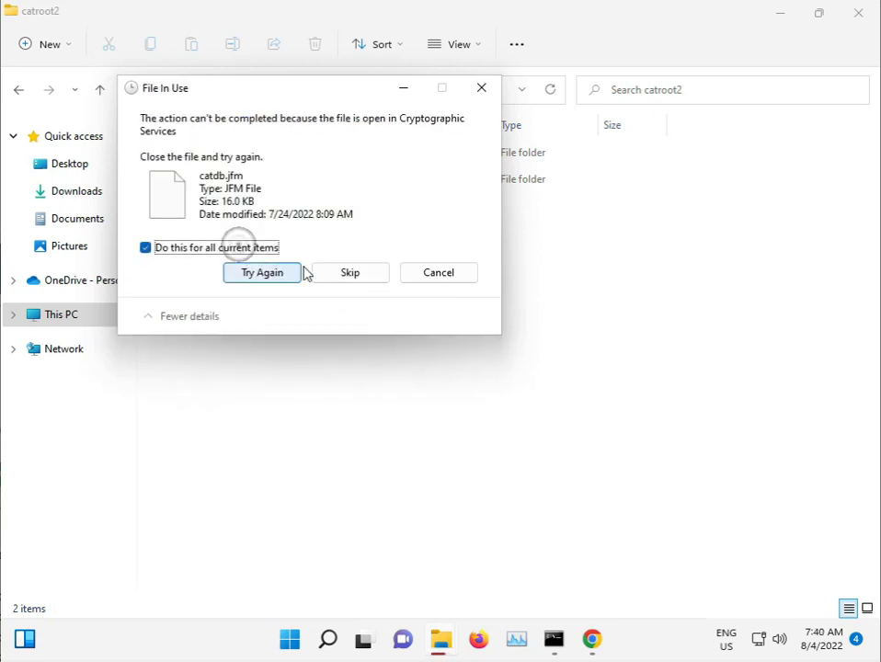
{"action": "left_click", "coordinate": [331, 274]}
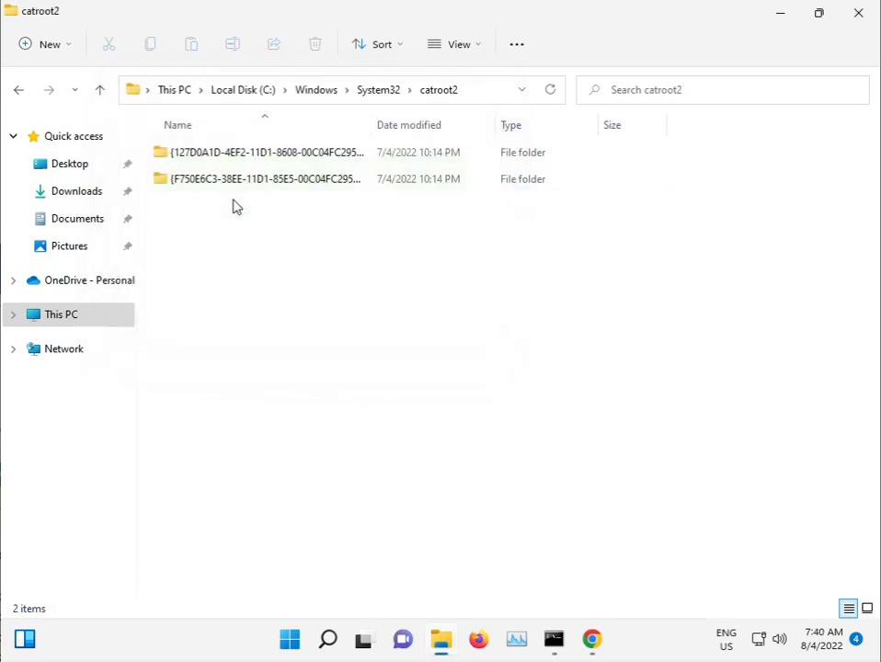
Go up to C:\Windows\System32 and scroll through its 4,530-item file list
{"action": "left_click", "coordinate": [378, 91]}
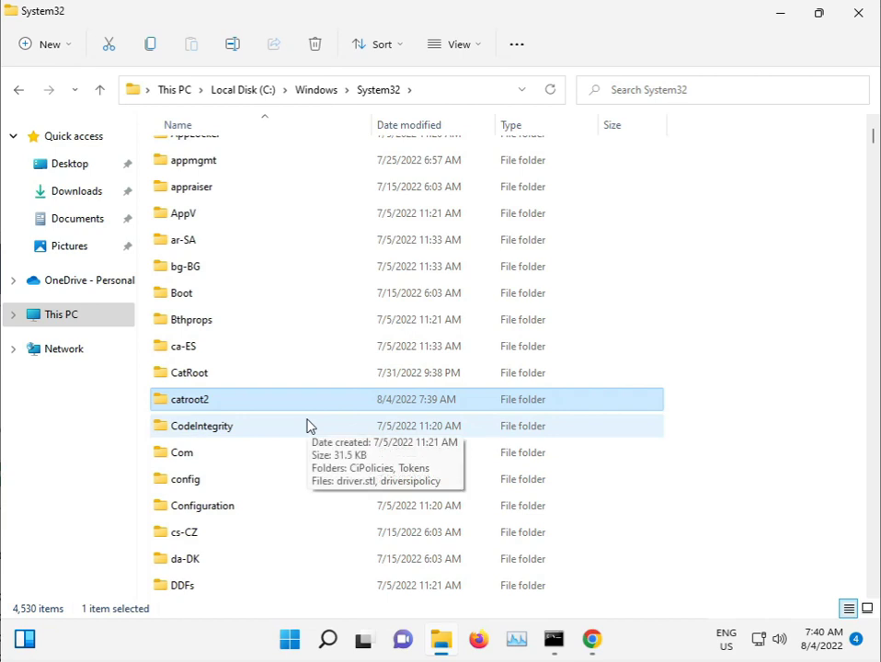
{"action": "scroll", "coordinate": [308, 426], "scroll_direction": "down", "scroll_amount": 1}
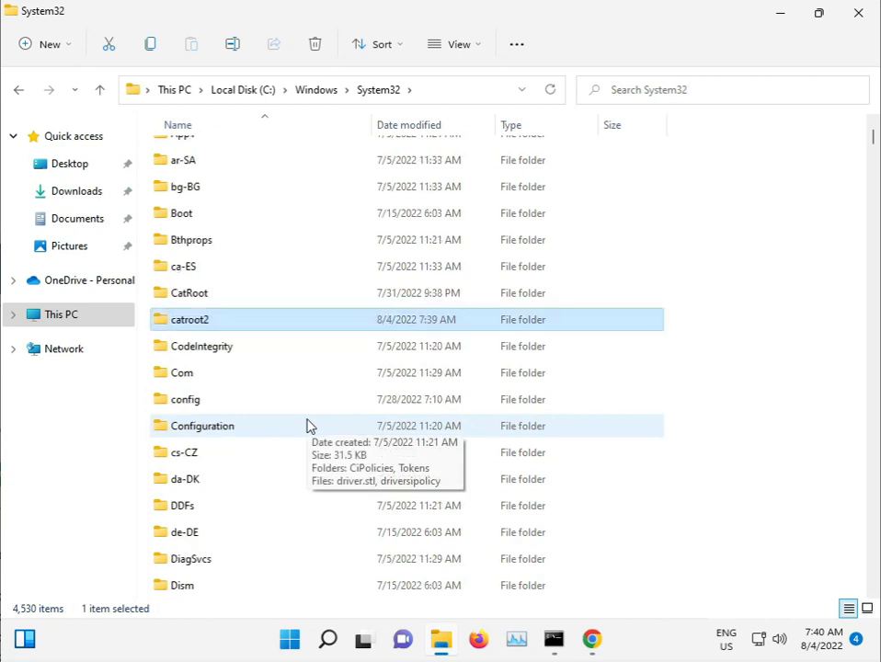
{"action": "scroll", "coordinate": [308, 426], "scroll_direction": "down", "scroll_amount": 1}
{"action": "scroll", "coordinate": [309, 426], "scroll_direction": "down", "scroll_amount": 4}
{"action": "scroll", "coordinate": [308, 426], "scroll_direction": "down", "scroll_amount": 4}
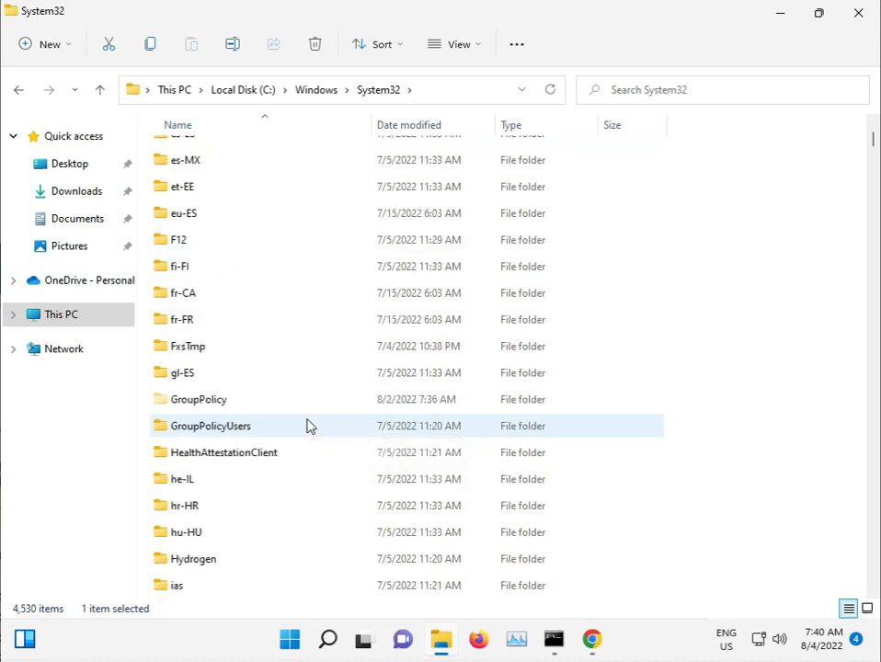
{"action": "scroll", "coordinate": [309, 426], "scroll_direction": "down", "scroll_amount": 8}
{"action": "scroll", "coordinate": [308, 426], "scroll_direction": "down", "scroll_amount": 4}
{"action": "scroll", "coordinate": [308, 426], "scroll_direction": "down", "scroll_amount": 5}
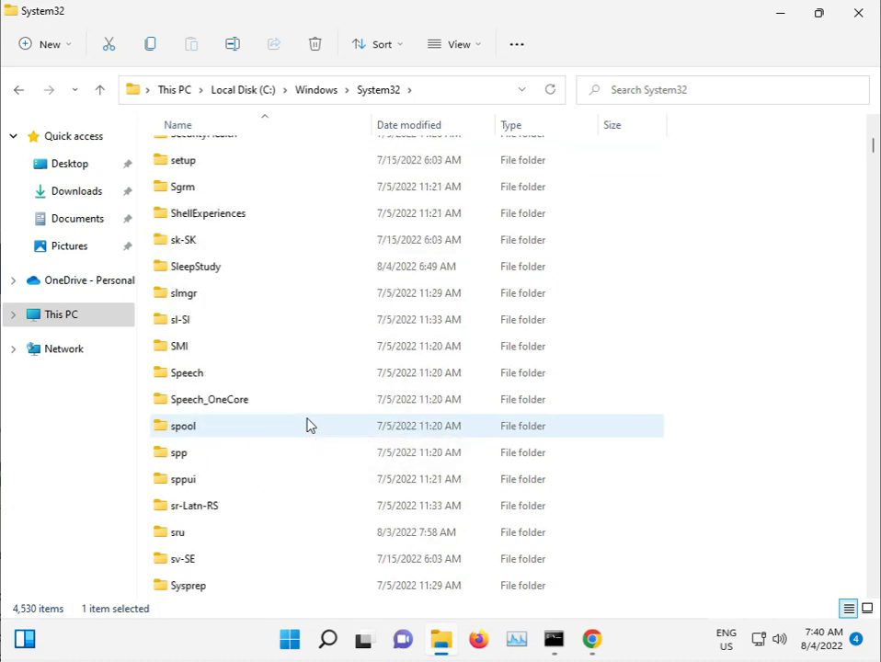
{"action": "scroll", "coordinate": [308, 426], "scroll_direction": "down", "scroll_amount": 1}
{"action": "scroll", "coordinate": [308, 426], "scroll_direction": "down", "scroll_amount": 1}
{"action": "scroll", "coordinate": [308, 426], "scroll_direction": "up", "scroll_amount": 1}
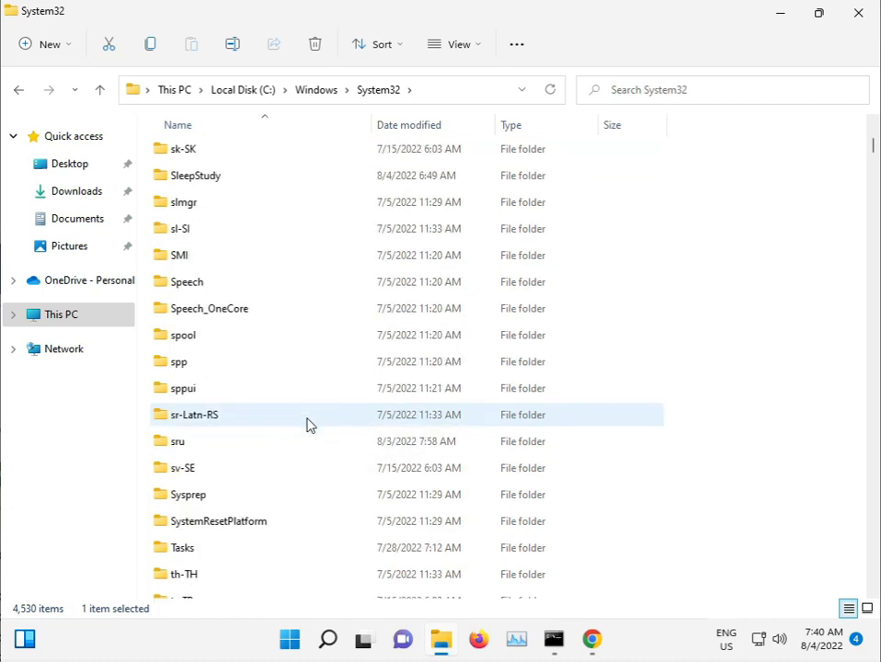
{"action": "scroll", "coordinate": [308, 426], "scroll_direction": "up", "scroll_amount": 1}
{"action": "scroll", "coordinate": [309, 426], "scroll_direction": "up", "scroll_amount": 1}
{"action": "scroll", "coordinate": [308, 426], "scroll_direction": "up", "scroll_amount": 1}
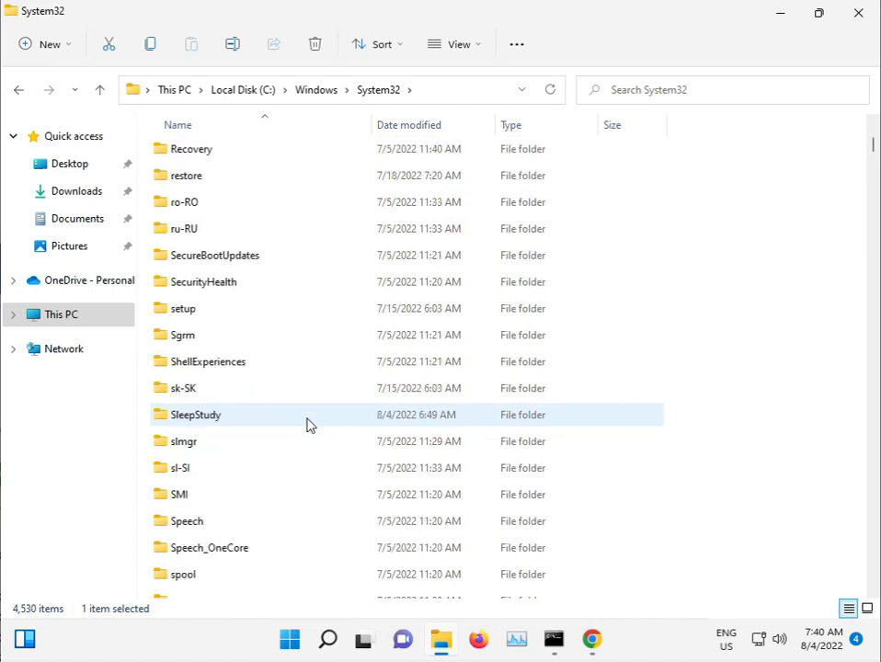
{"action": "scroll", "coordinate": [308, 425], "scroll_direction": "down", "scroll_amount": 1}
Jump through the System32 list to the 'S' entries such as SettingsHandlers and shell32.dll
{"action": "left_click", "coordinate": [304, 423]}
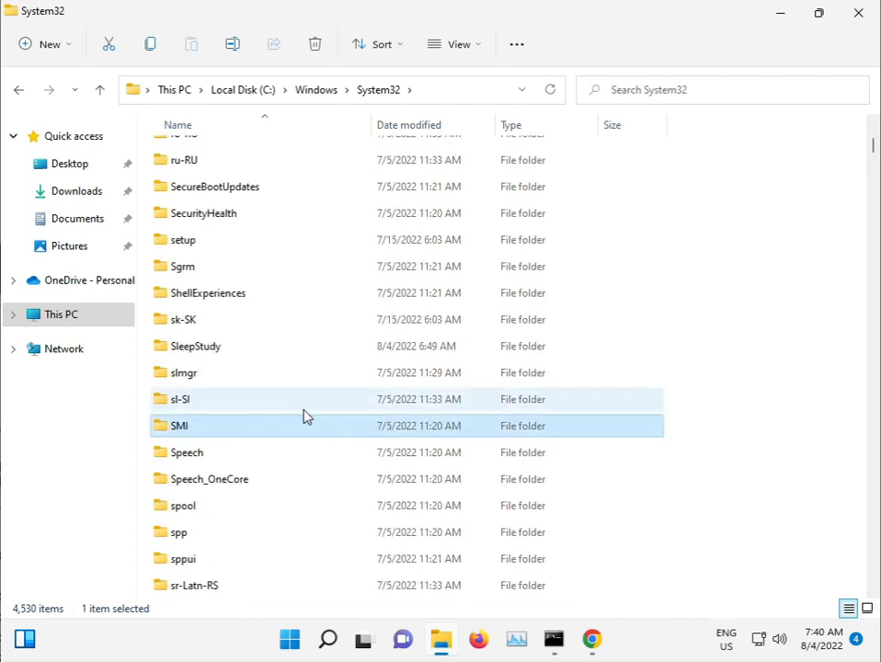
{"action": "key", "text": "d"}
{"action": "key", "text": "Down"}
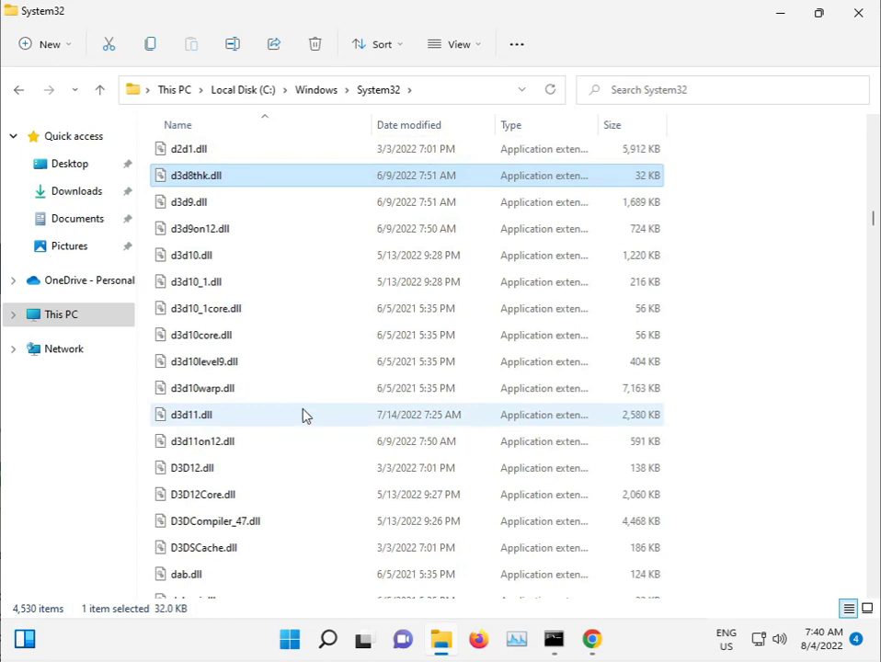
{"action": "key", "text": "s"}
{"action": "key", "text": "Down"}
{"action": "key", "text": "Down"}
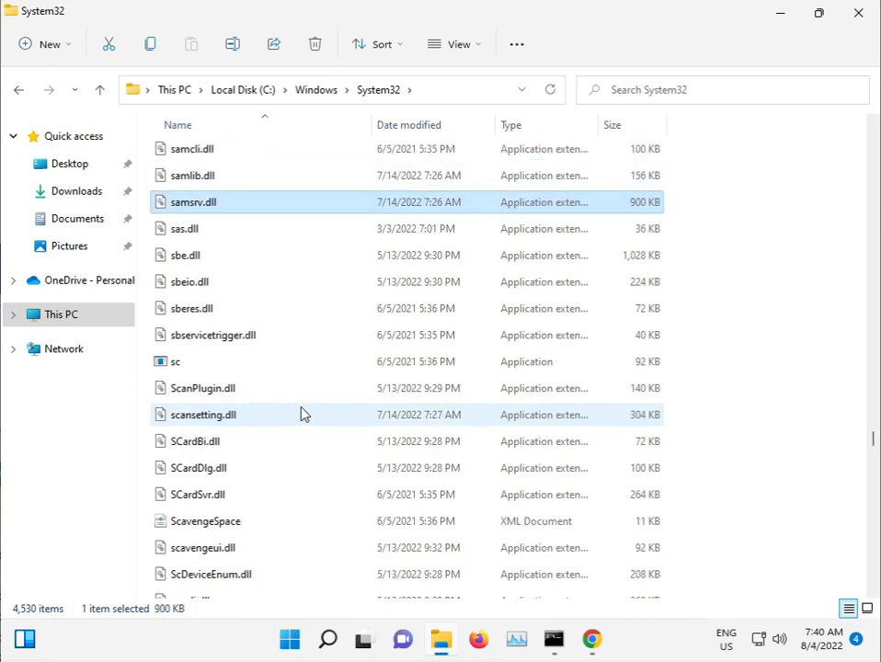
{"action": "key", "text": "Down"}
{"action": "key", "text": "Down"}
{"action": "type", "text": "sce"}
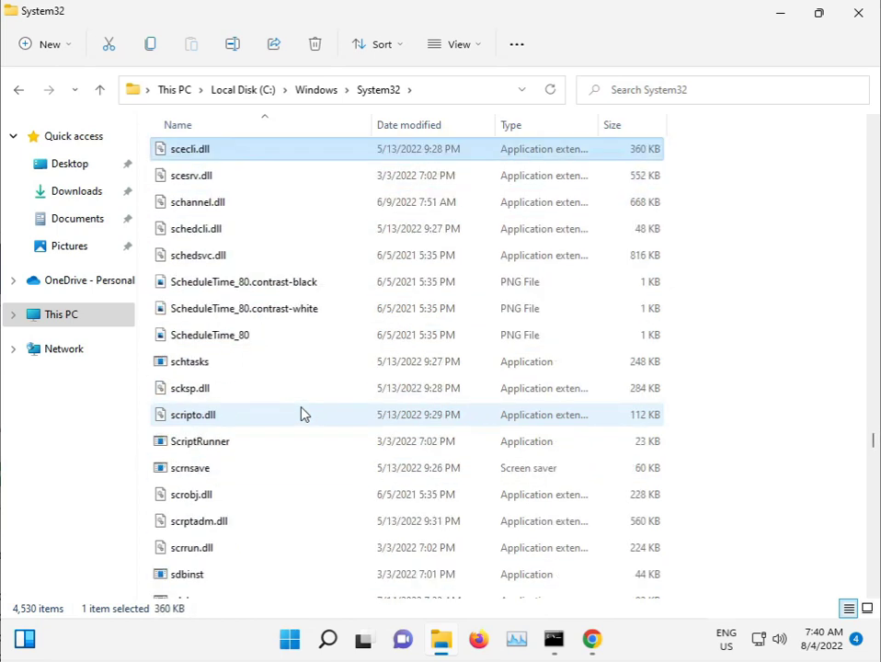
{"action": "key", "text": "Down"}
{"action": "key", "text": "Down"}
{"action": "key", "text": "Down"}
{"action": "key", "text": "Down"}
{"action": "type", "text": "sd"}
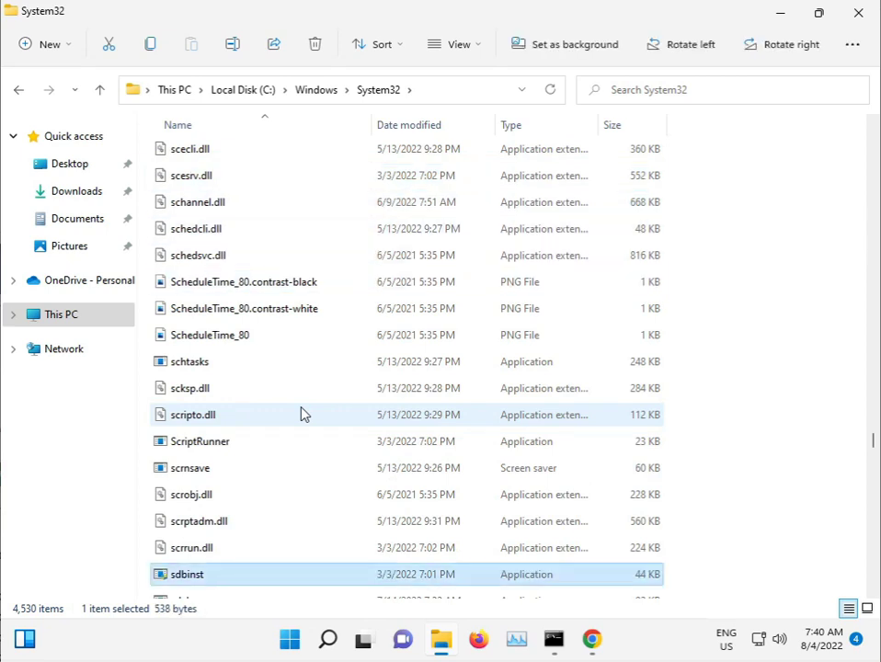
{"action": "type", "text": "i"}
{"action": "key", "text": "Down"}
{"action": "type", "text": "sec"}
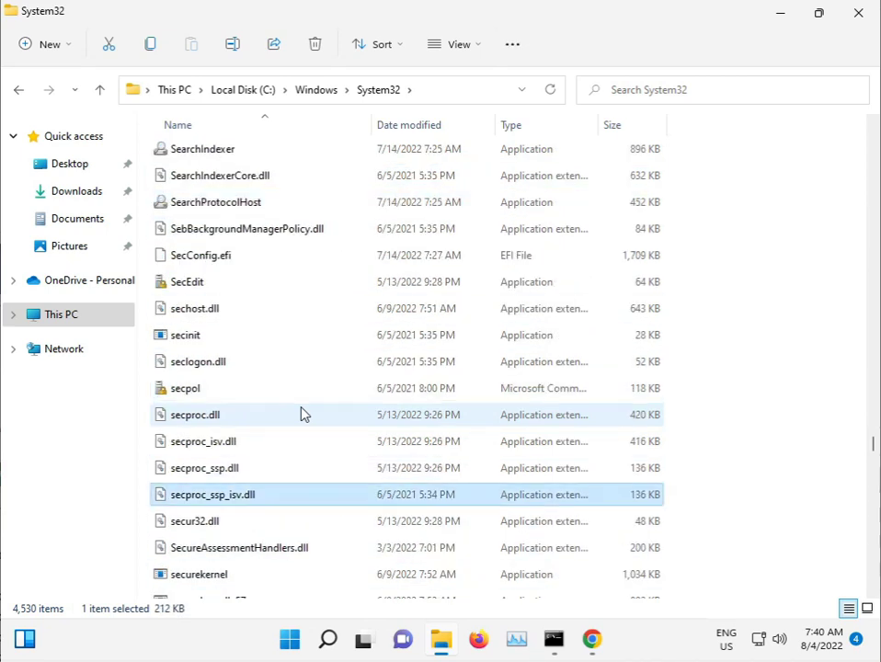
{"action": "type", "text": "usensorsusettingse"}
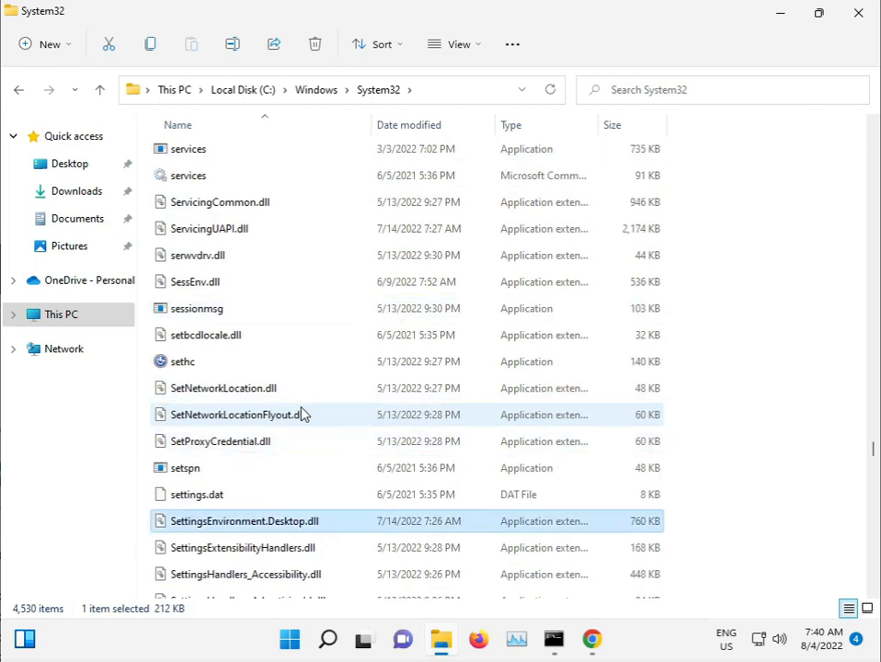
{"action": "key", "text": "Down"}
{"action": "key", "text": "Down"}
{"action": "key", "text": "Down"}
{"action": "key", "text": "Down"}
{"action": "key", "text": "Down"}
{"action": "key", "text": "Down"}
{"action": "key", "text": "Down"}
{"action": "key", "text": "Down"}
{"action": "key", "text": "Down"}
{"action": "key", "text": "Down"}
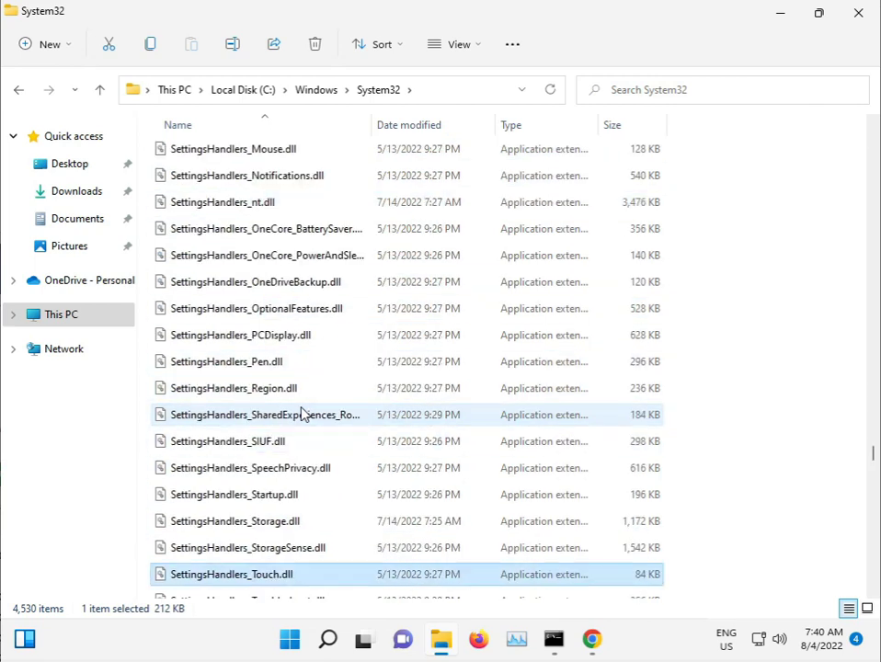
{"action": "key", "text": "Down"}
{"action": "key", "text": "Down"}
{"action": "key", "text": "Down"}
{"action": "type", "text": "shareh"}
{"action": "key", "text": "Down"}
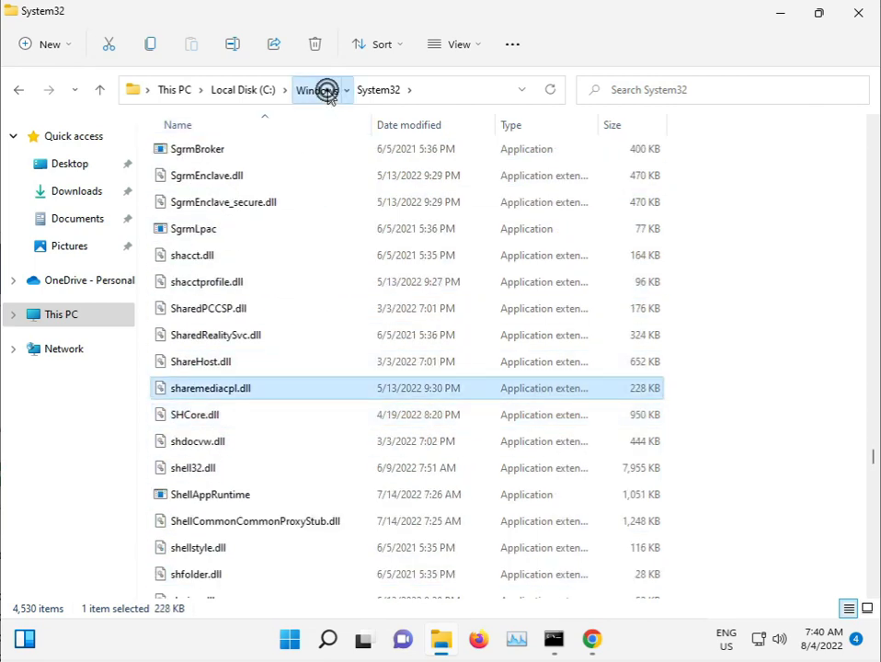
Go up to C:\Windows, locate the S folders and open SoftwareDistribution
{"action": "left_click", "coordinate": [322, 90]}
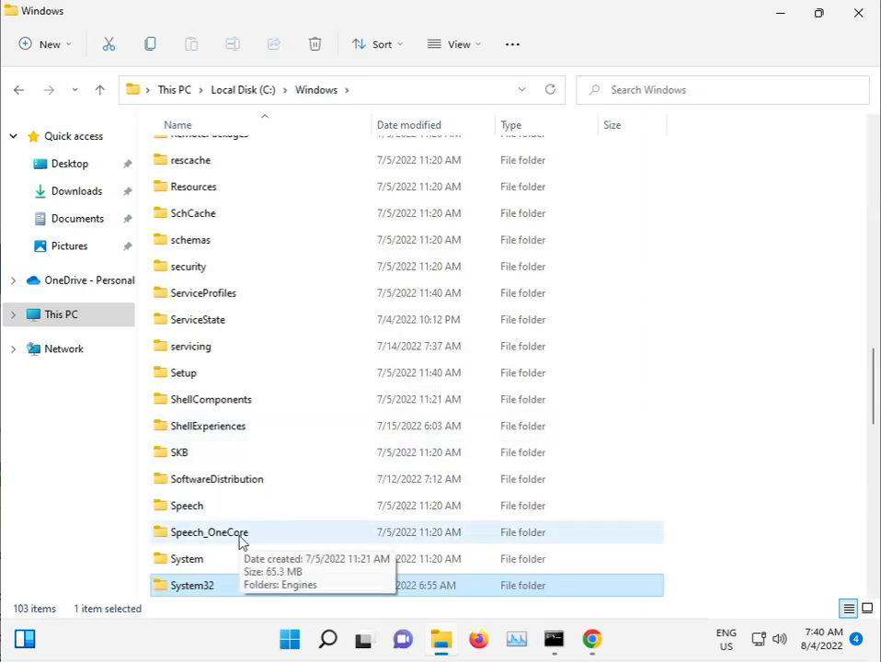
{"action": "type", "text": "systema"}
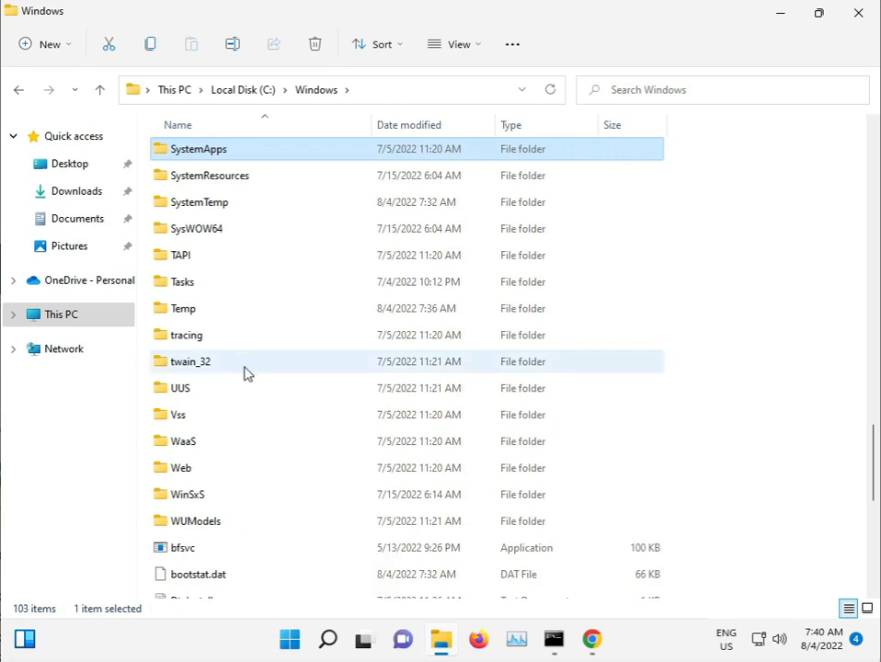
{"action": "key", "text": "Down"}
{"action": "key", "text": "Down"}
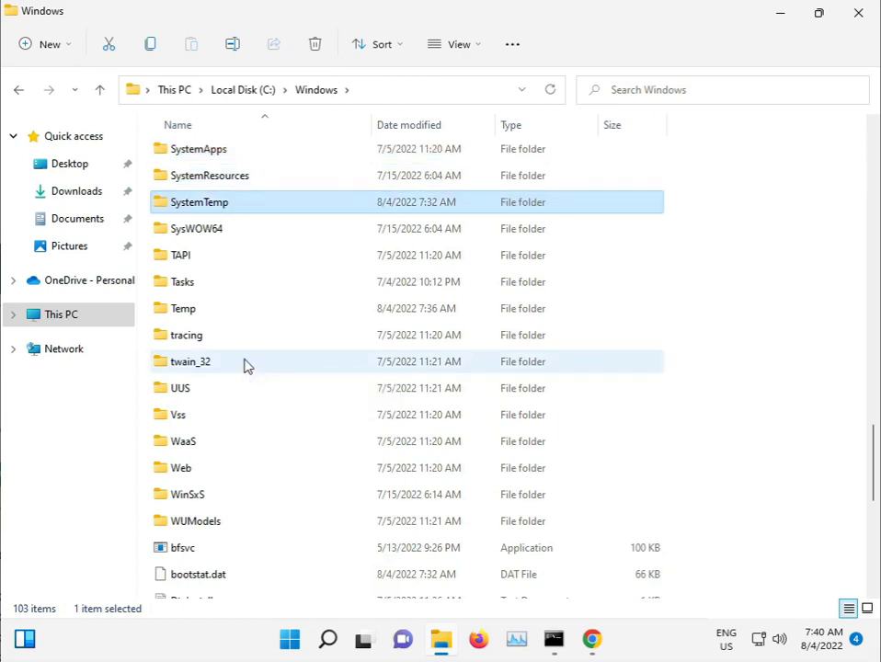
{"action": "key", "text": "Down"}
{"action": "scroll", "coordinate": [251, 338], "scroll_direction": "up", "scroll_amount": 1}
{"action": "scroll", "coordinate": [251, 338], "scroll_direction": "up", "scroll_amount": 3}
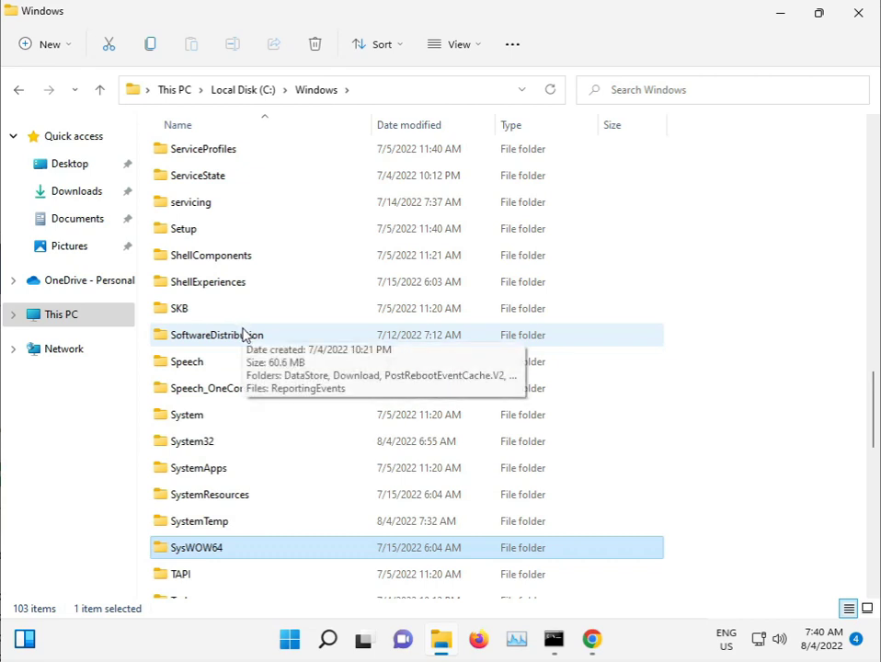
{"action": "key", "text": "ctrl"}
{"action": "double_click", "coordinate": [228, 339]}
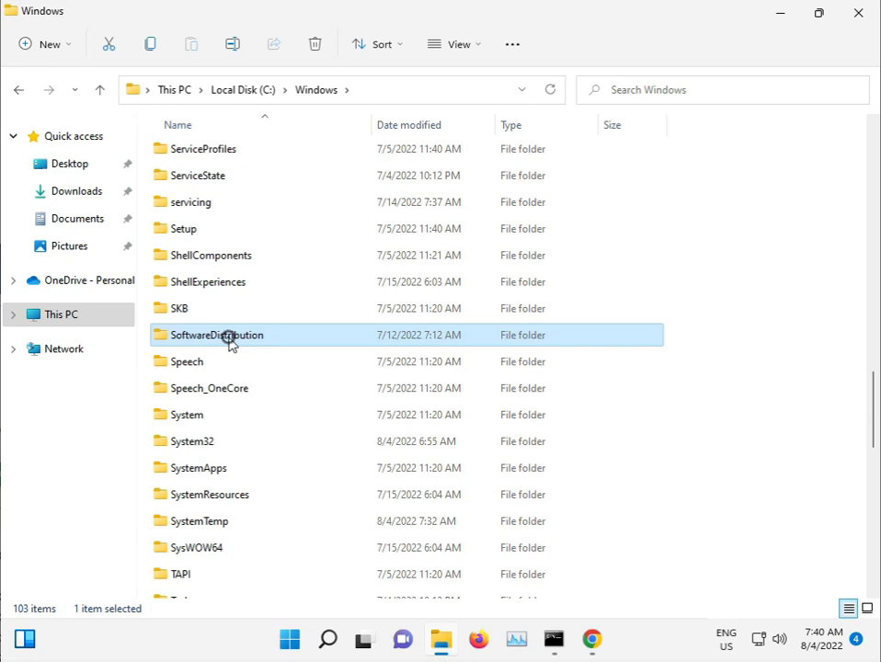
Permanently delete all six SoftwareDistribution items, skipping in-use ones for all
{"action": "left_click_drag", "start_coordinate": [239, 361], "coordinate": [228, 153]}
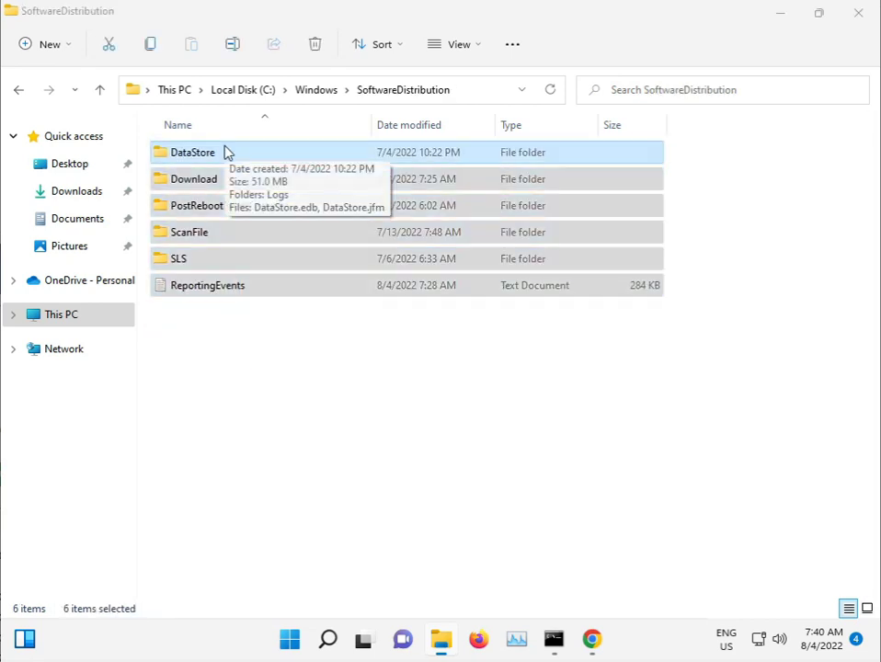
{"action": "key", "text": "shift+Delete"}
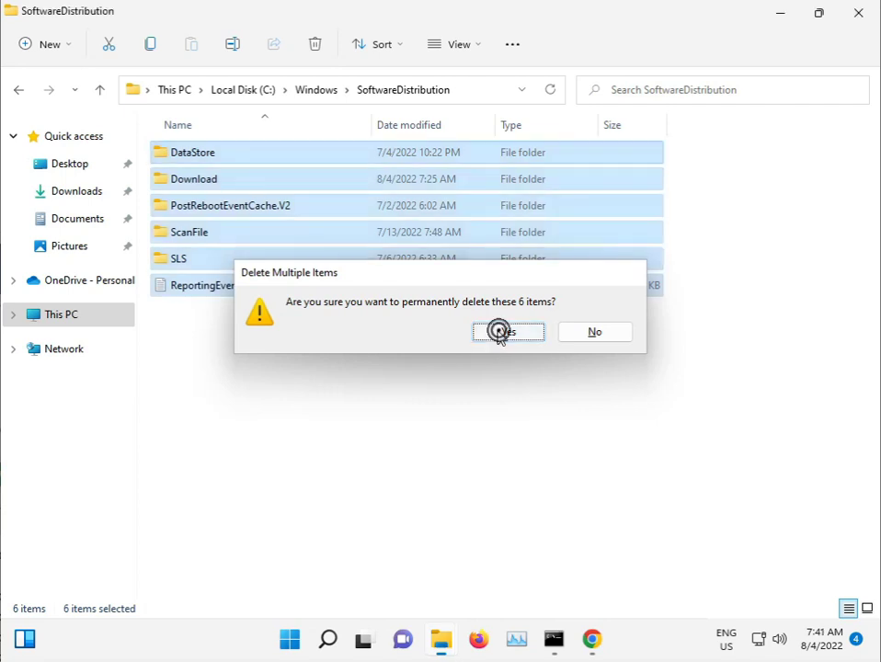
{"action": "left_click", "coordinate": [392, 237]}
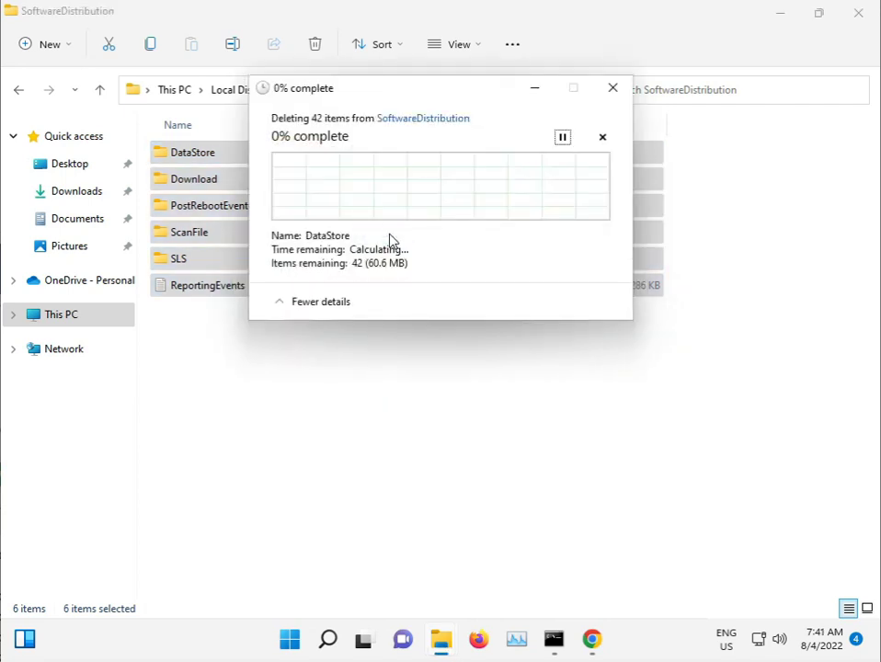
{"action": "left_click", "coordinate": [295, 236]}
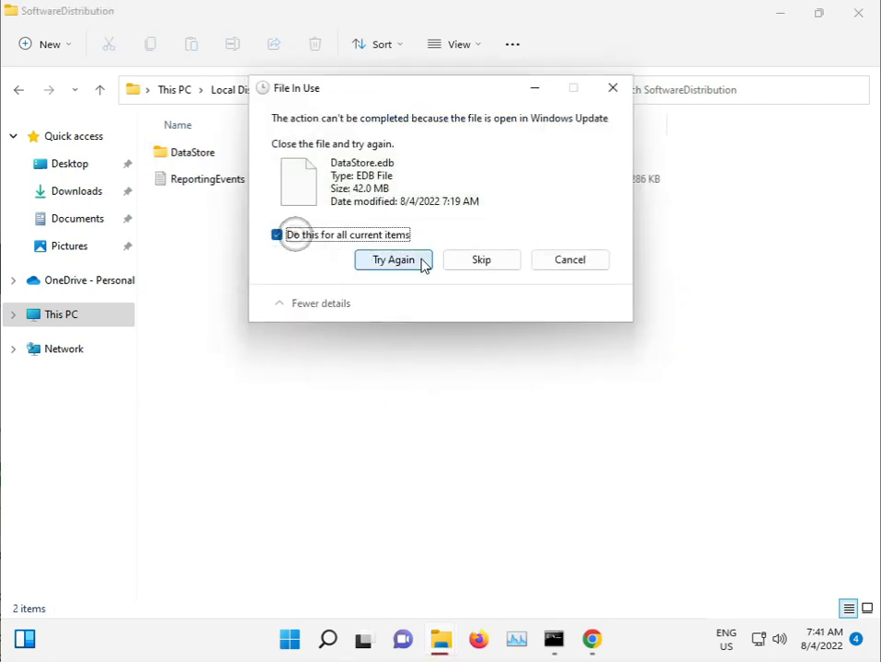
{"action": "left_click", "coordinate": [483, 262]}
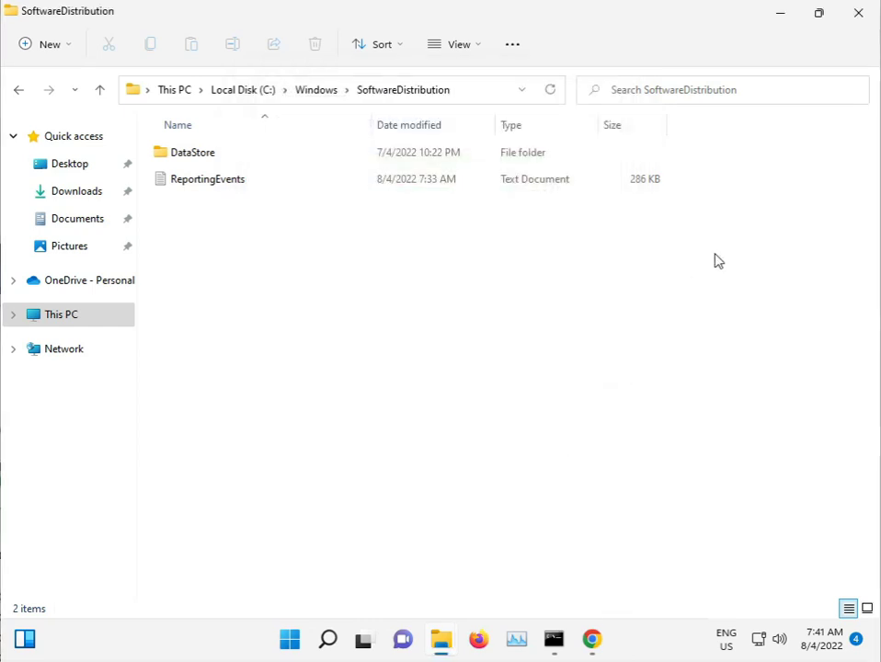
Close File Explorer and return to Command Prompt showing the sfc /scannow progress
{"action": "left_click", "coordinate": [855, 19]}
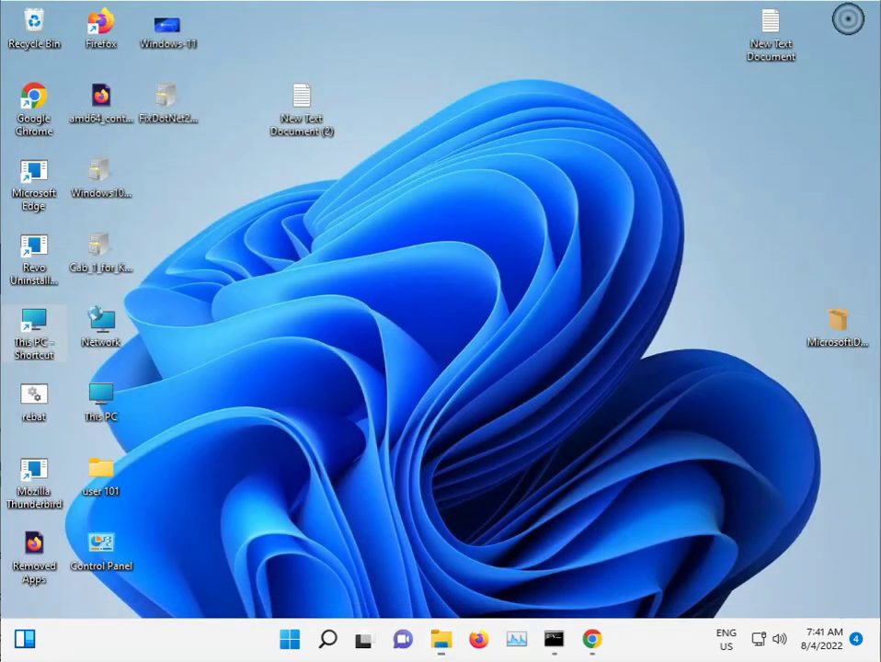
{"action": "left_click", "coordinate": [554, 644]}
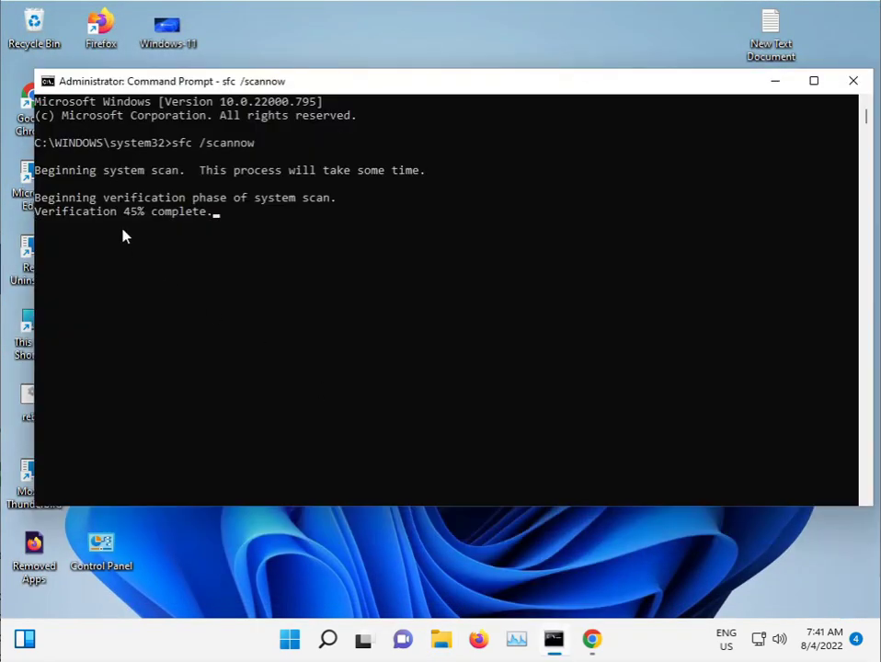